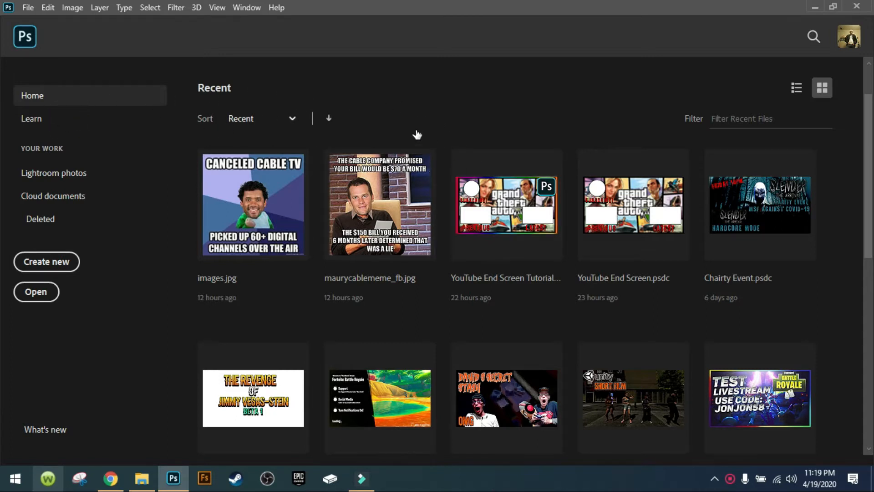
Open the setup dialog for creating a new document from the home screen
left_click(31, 121)
left_click(32, 94)
left_click(46, 262)
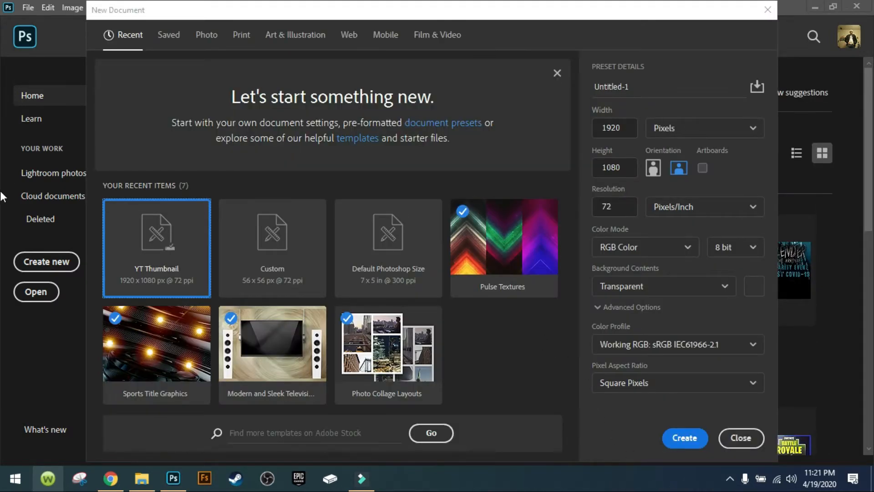
Look through the Photo document presets and return to the recent presets with YT Thumbnail selected
left_click(129, 6)
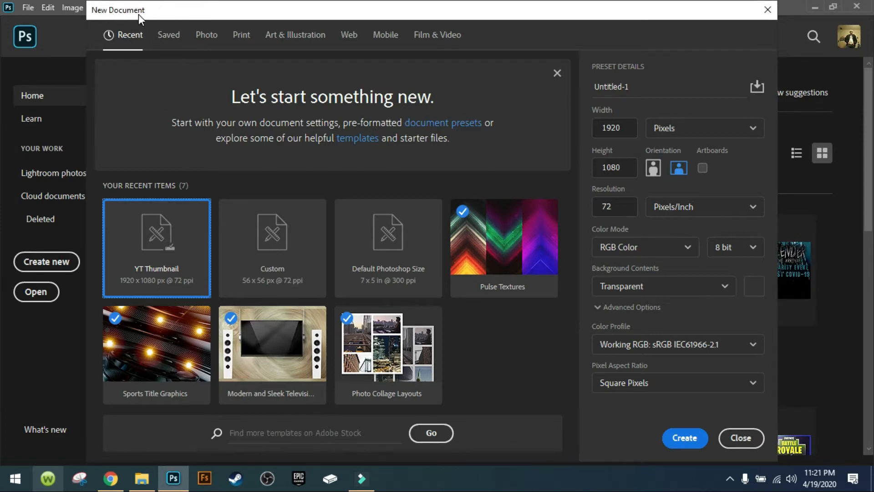
left_click(202, 38)
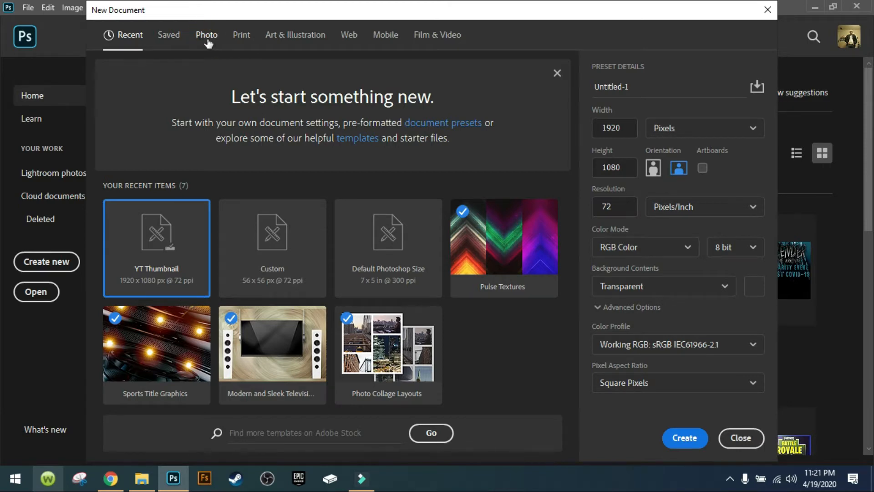
left_click(217, 43)
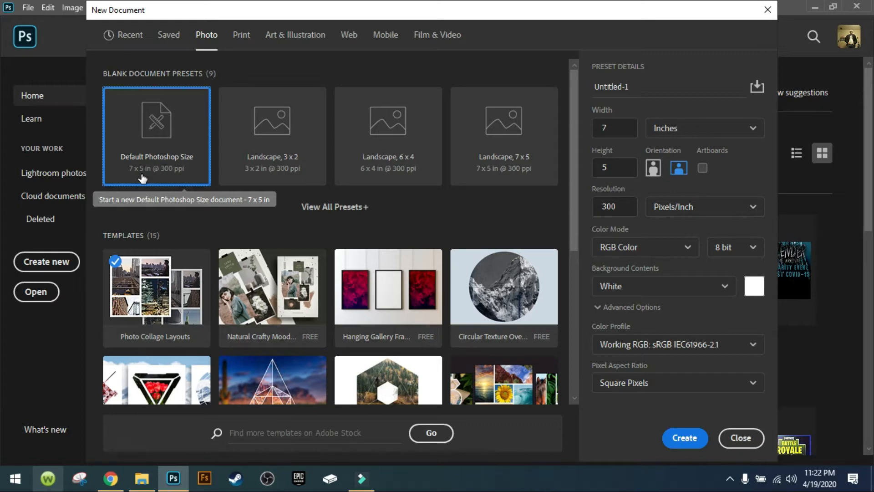
left_click(133, 35)
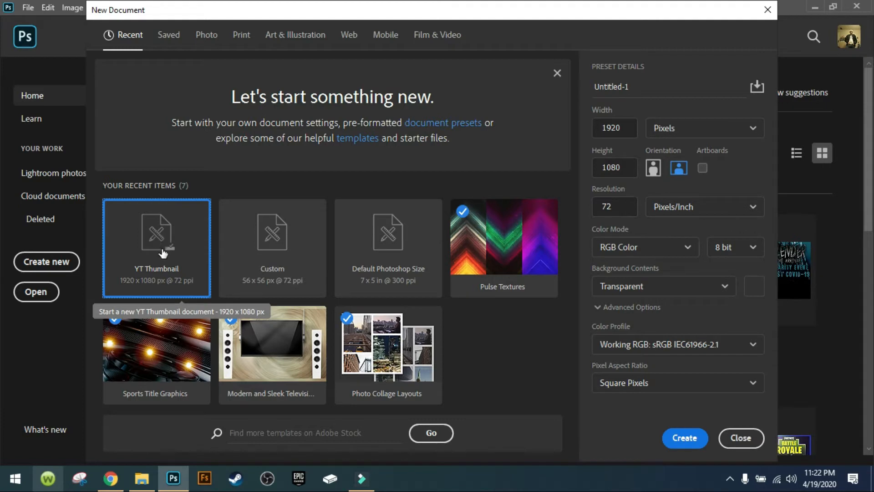
Review the width, height, measurement unit and resolution settings of the YT Thumbnail preset
double_click(608, 128)
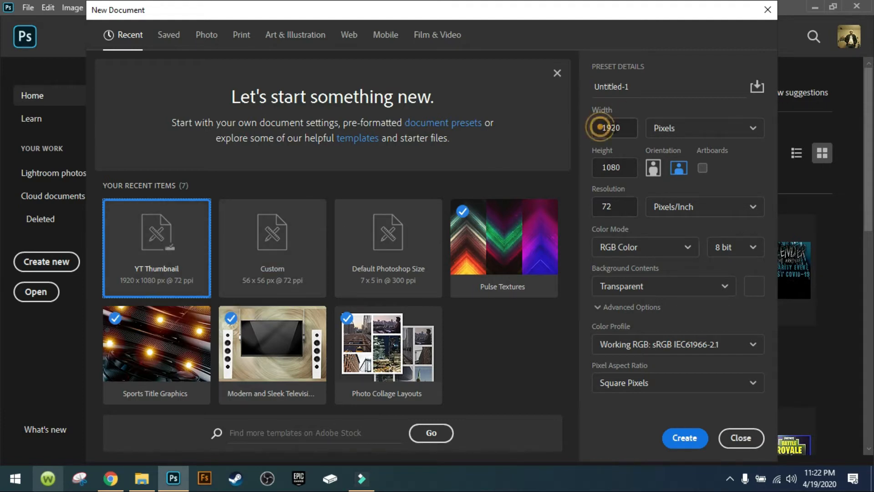
double_click(604, 172)
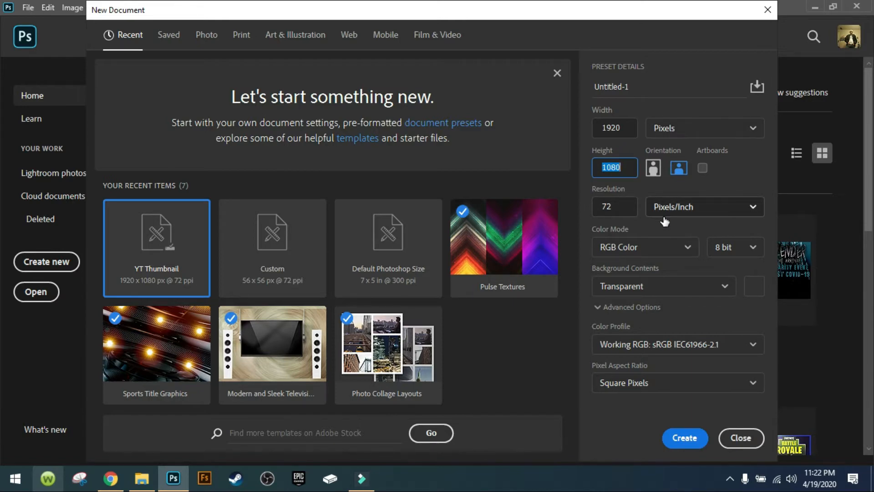
left_click(670, 128)
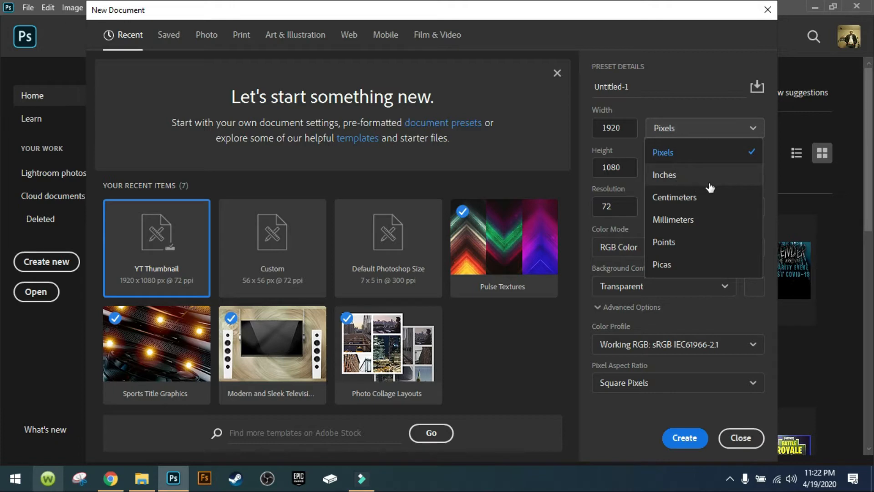
left_click(685, 124)
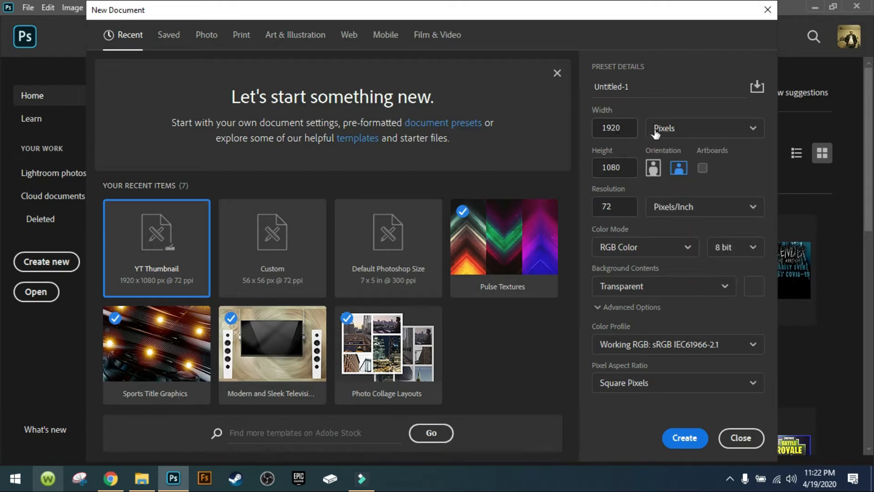
left_click_drag(600, 129, 620, 133)
left_click_drag(606, 169, 621, 174)
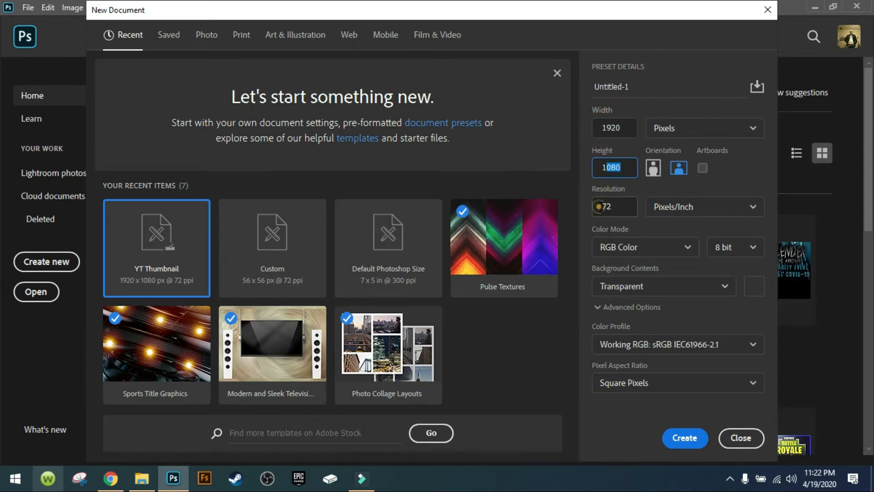
left_click_drag(598, 206, 612, 207)
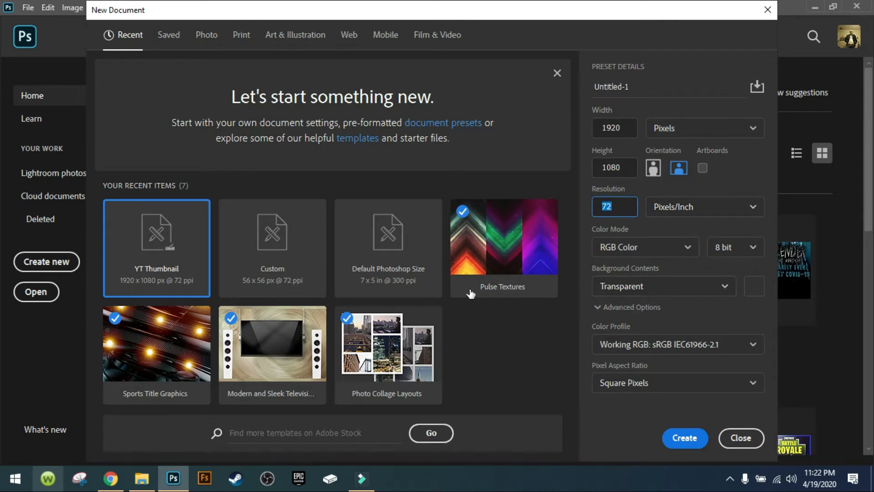
Name the document YT End Screen and create it as a transparent 1920 x 1080 pixel canvas at 72 pixels/inch
left_click(656, 89)
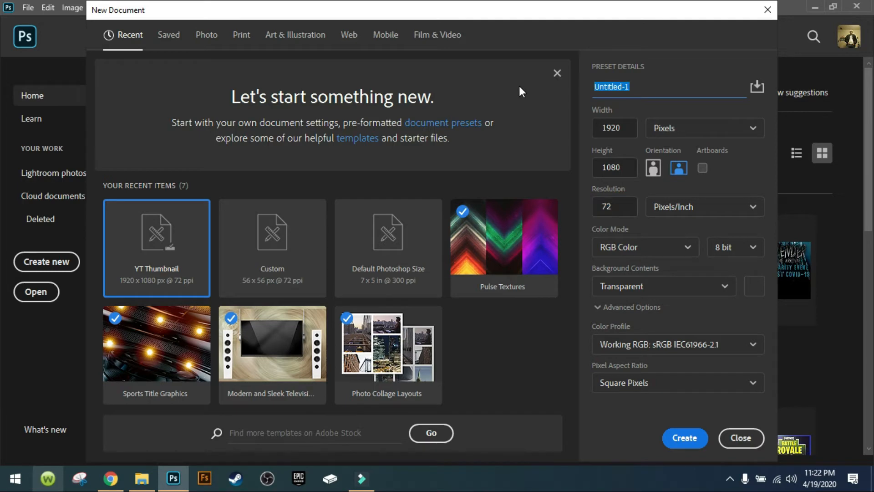
key("BackSpace")
type("YT End Screen")
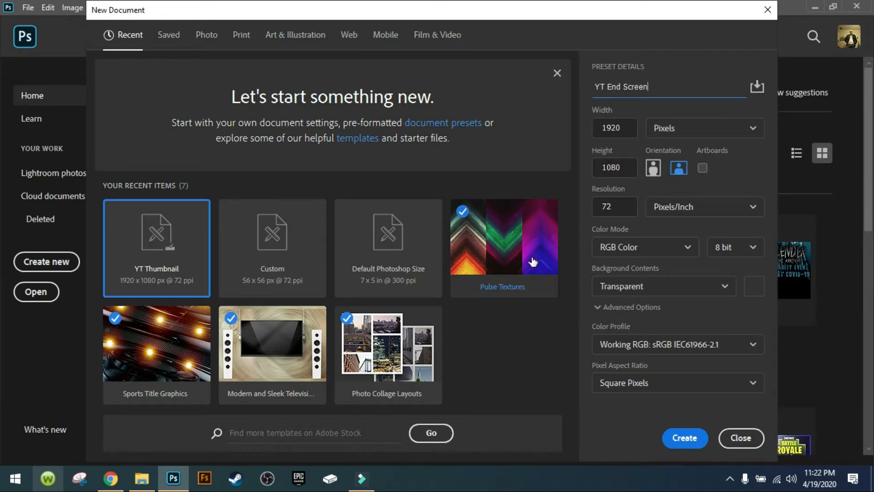
key("Escape")
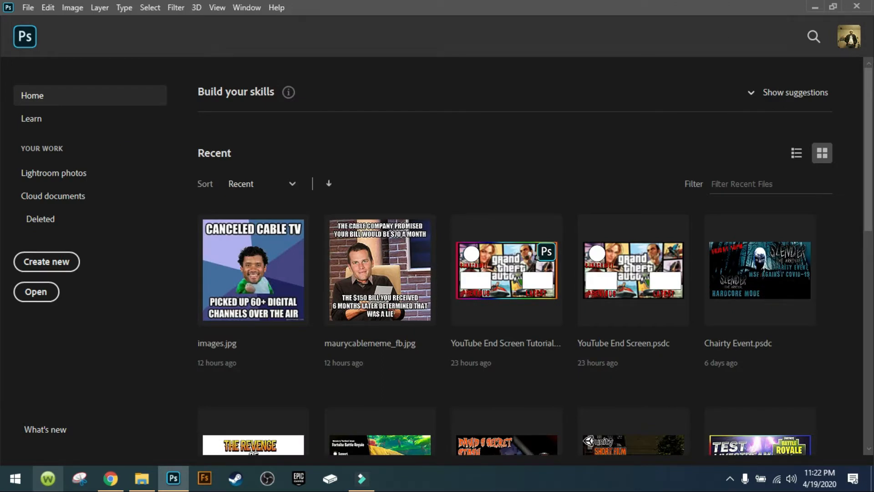
left_click(437, 246)
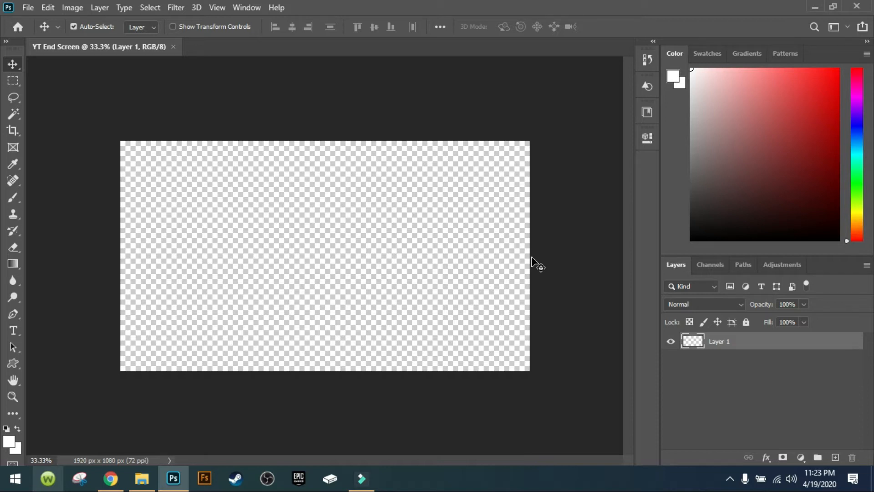
Set the zoom level of the YT End Screen document to 40%
left_click(43, 459)
type("40")
key("Return")
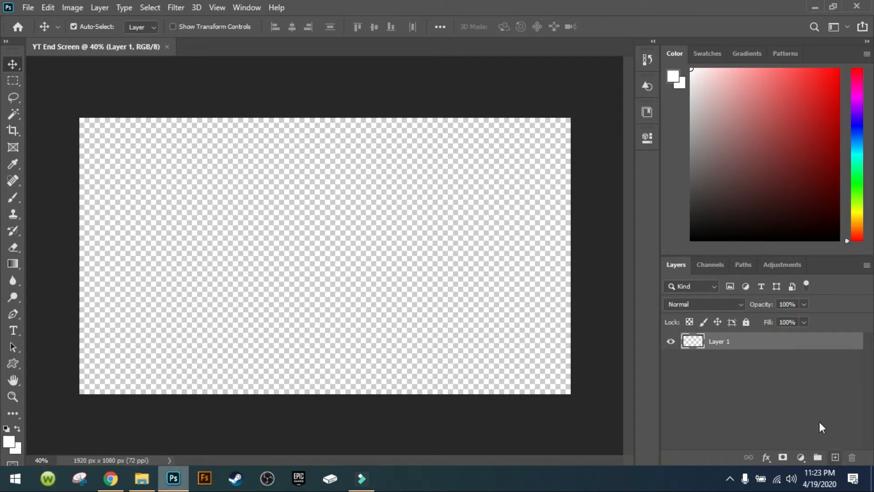
Add three empty layer groups above Layer 1
left_click(818, 457)
left_click(818, 457)
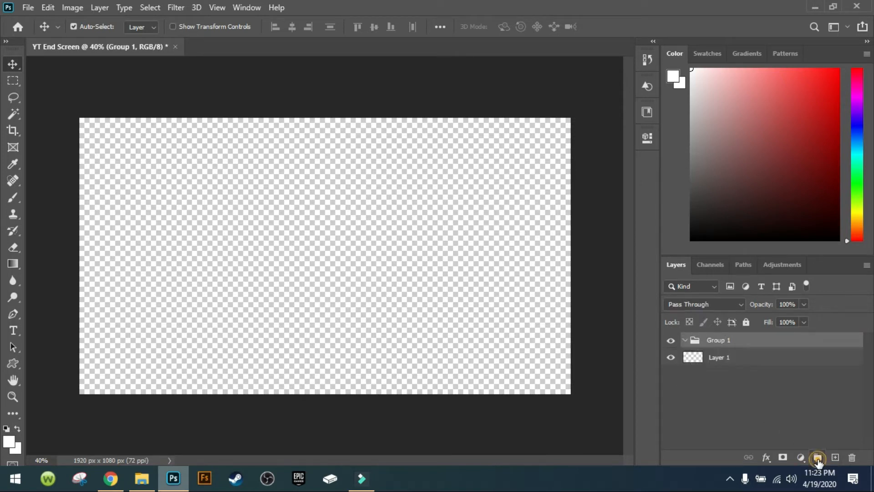
left_click(818, 457)
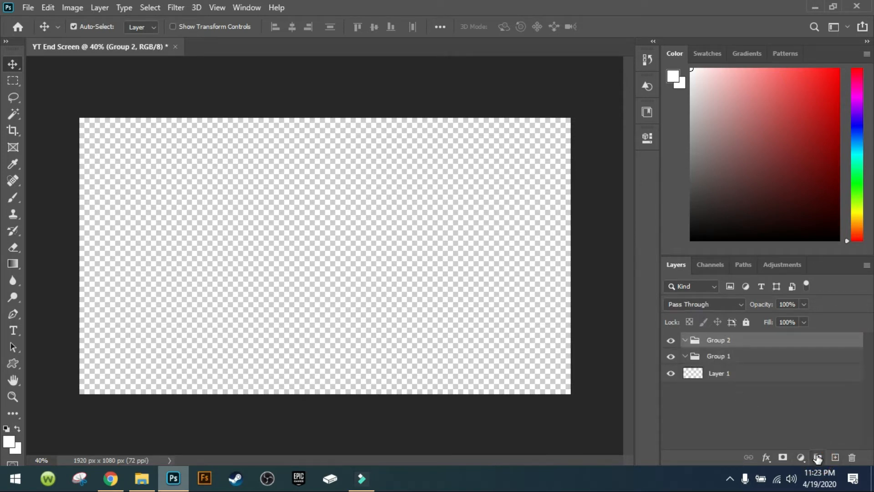
left_click(817, 457)
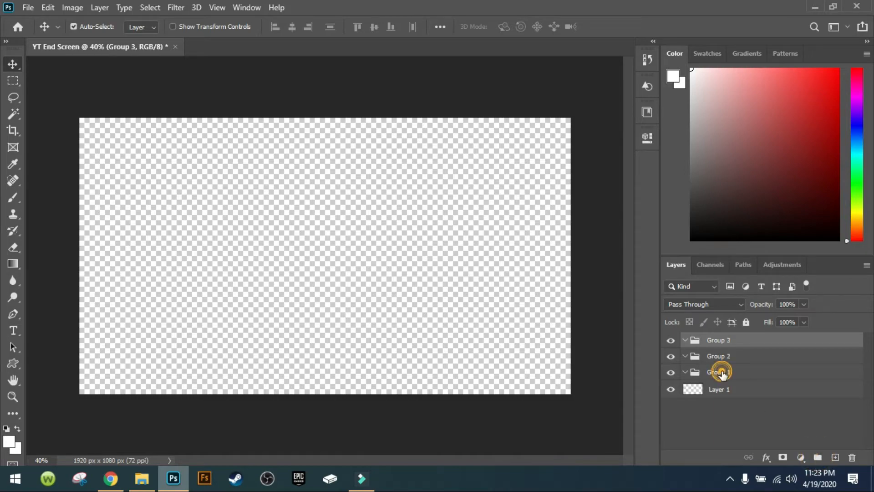
Rename the lowest layer group, Group 1, as Background Images
left_click(721, 374)
double_click(712, 373)
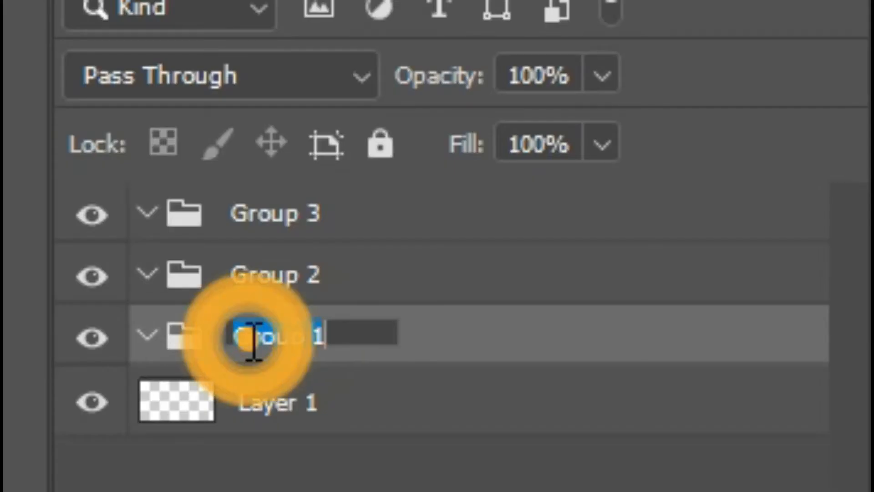
type("Backg")
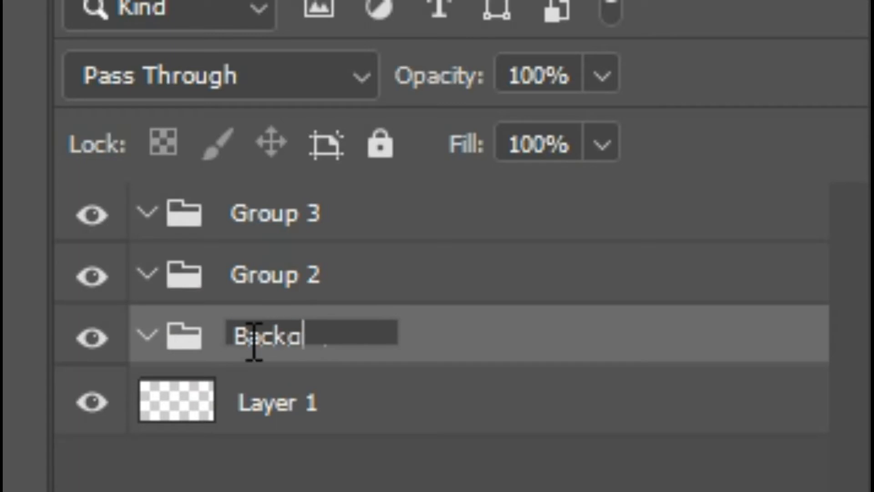
type("round")
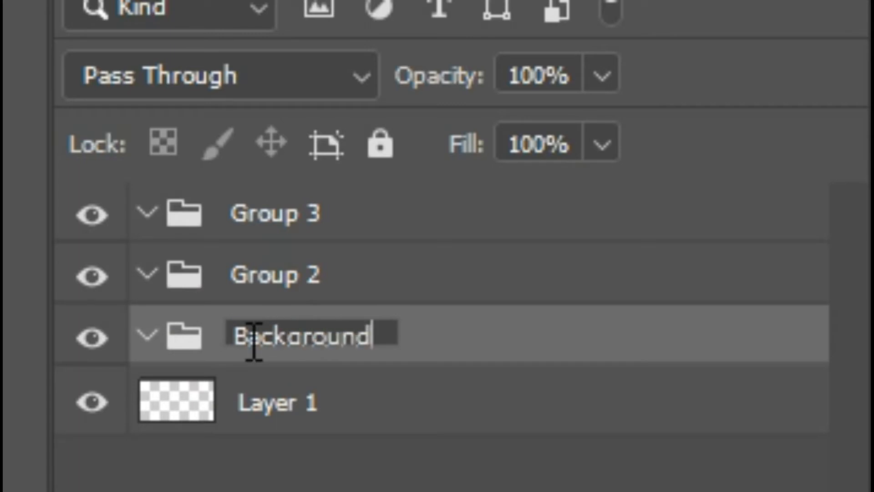
type(" Images")
key("Return")
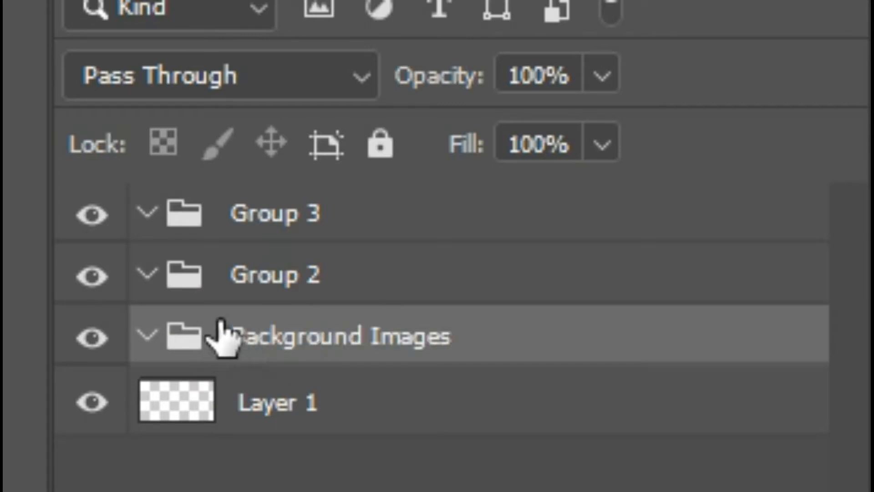
Rename the middle layer group, Group 2, as Text
double_click(253, 296)
type("T")
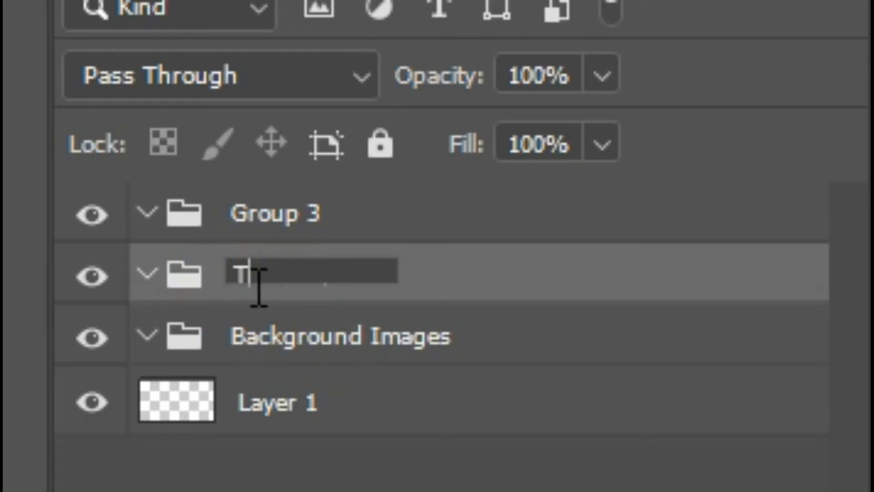
type("ext")
key("Return")
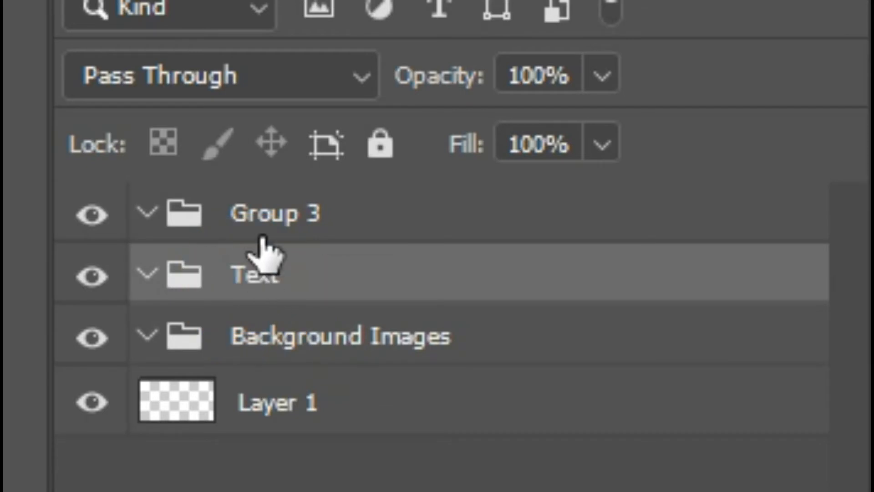
Rename the uppermost layer group, Group 3, as End Screen Elements
double_click(260, 223)
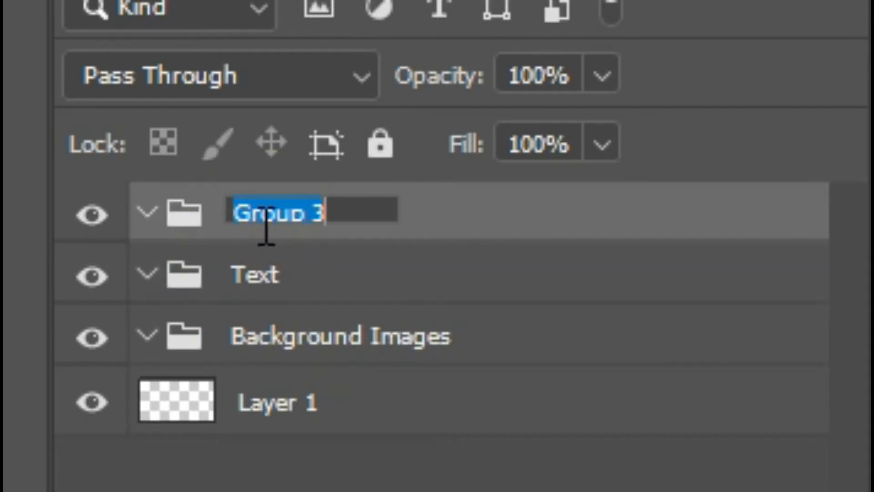
type("Y")
key("BackSpace")
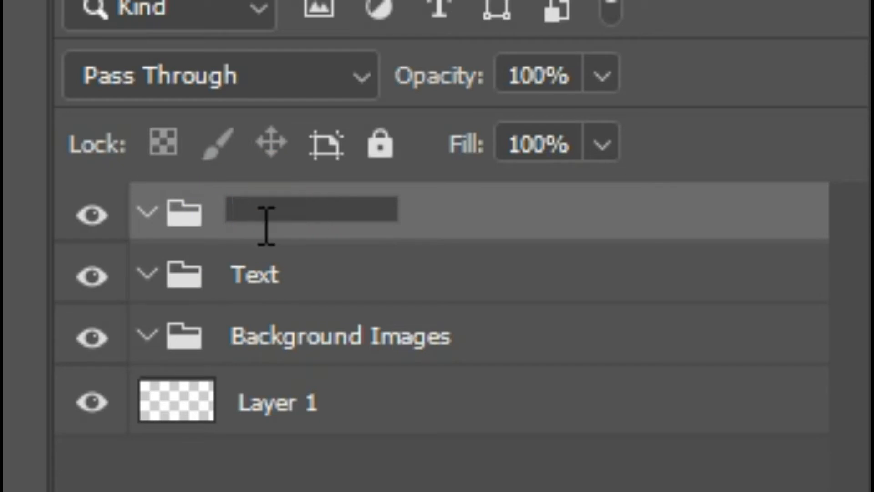
type("End Screen")
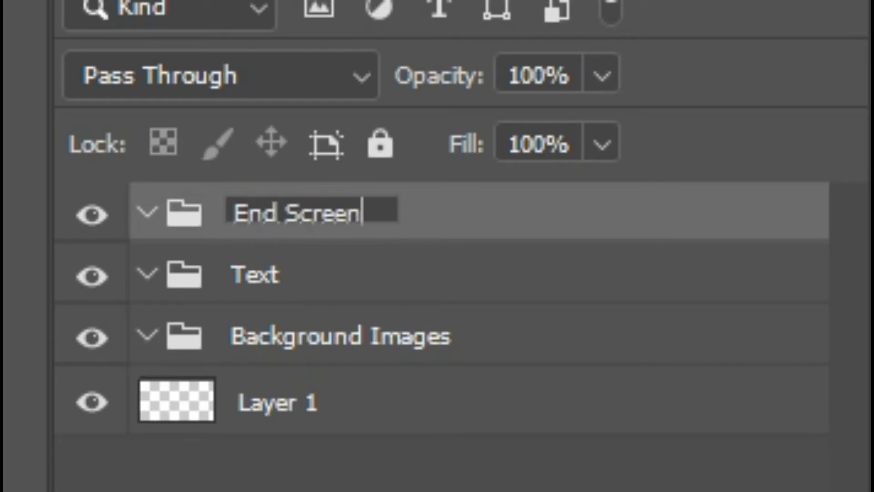
type(" Elements")
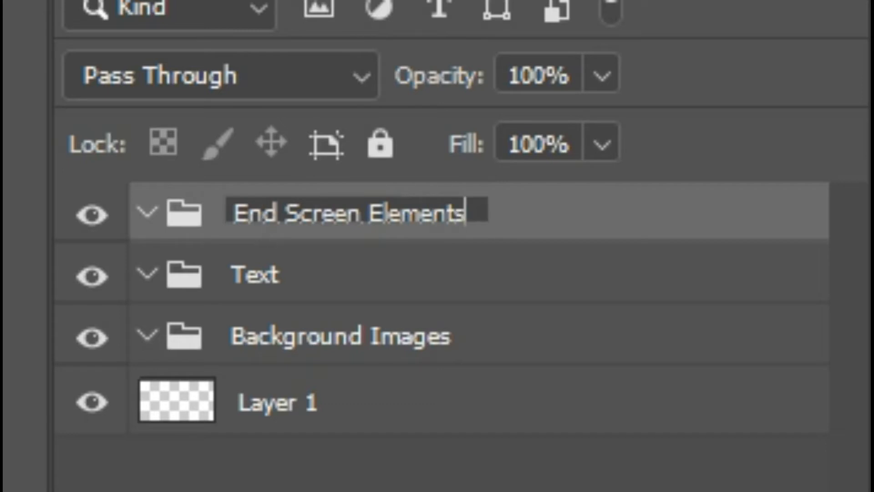
key("Return")
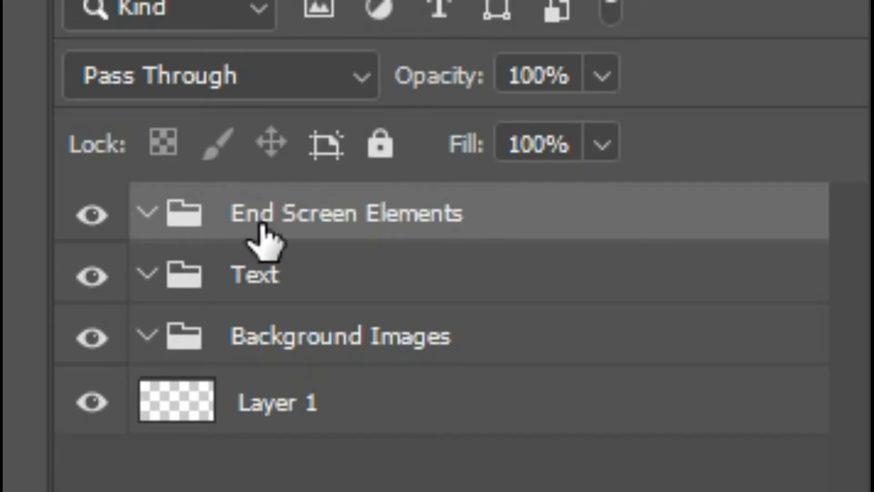
Label the End Screen Elements group red and the Text group orange
right_click(110, 233)
left_click(243, 418)
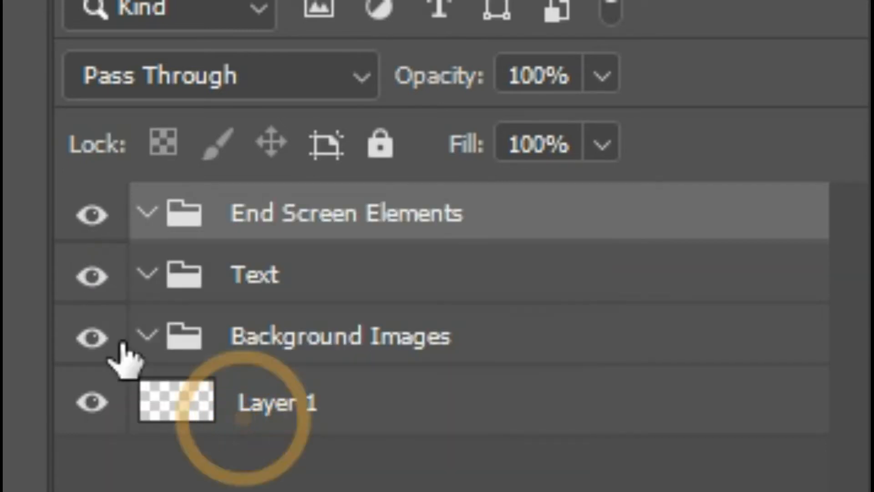
right_click(113, 287)
left_click(235, 50)
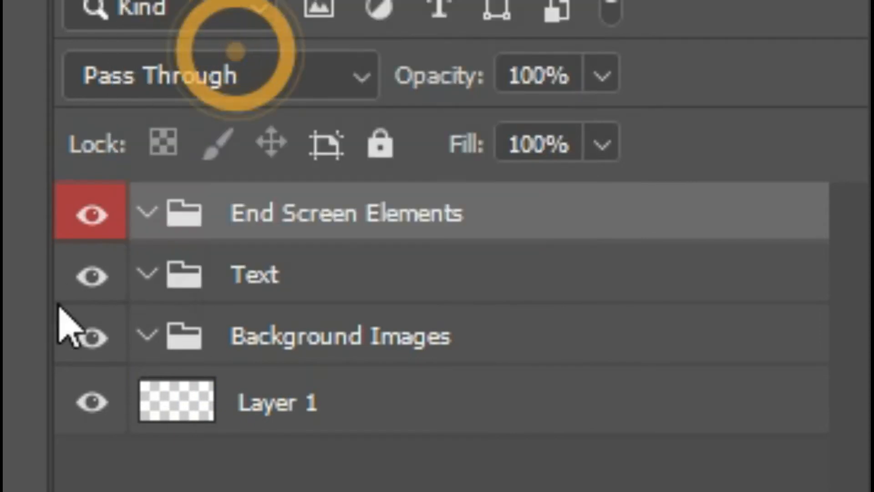
Label the Background Images group blue and move Layer 1 into that group
right_click(60, 355)
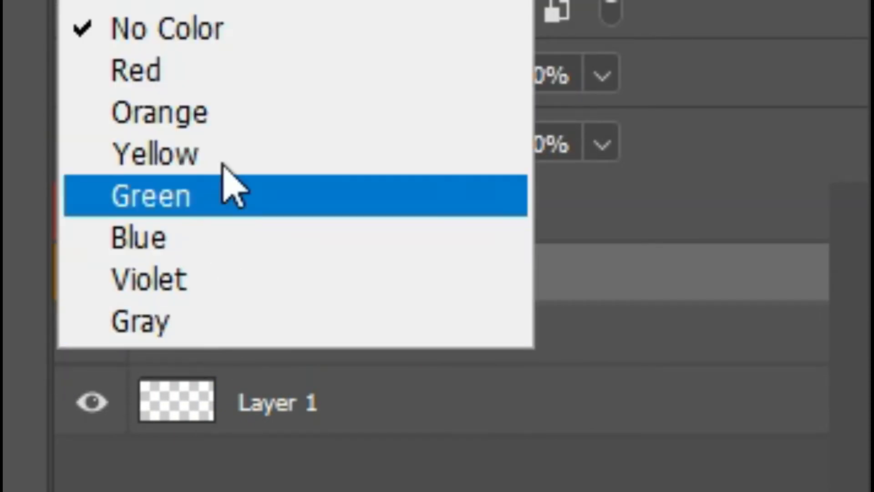
left_click(210, 230)
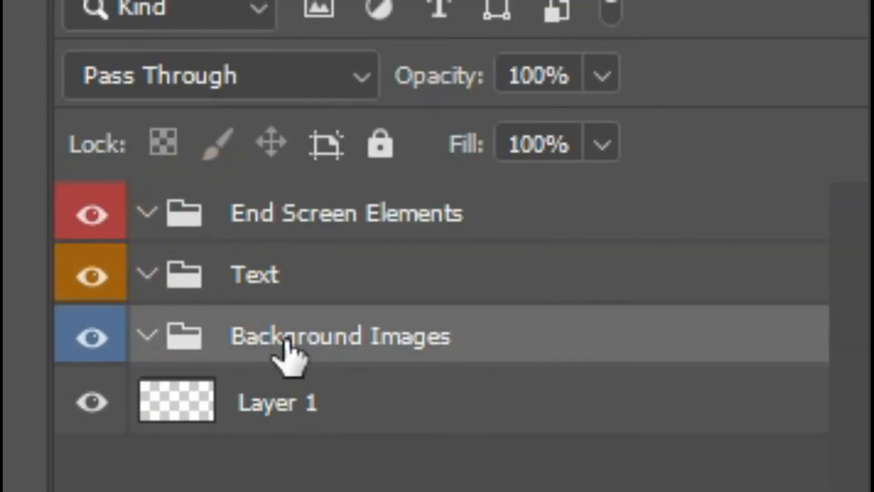
left_click_drag(317, 406, 396, 361)
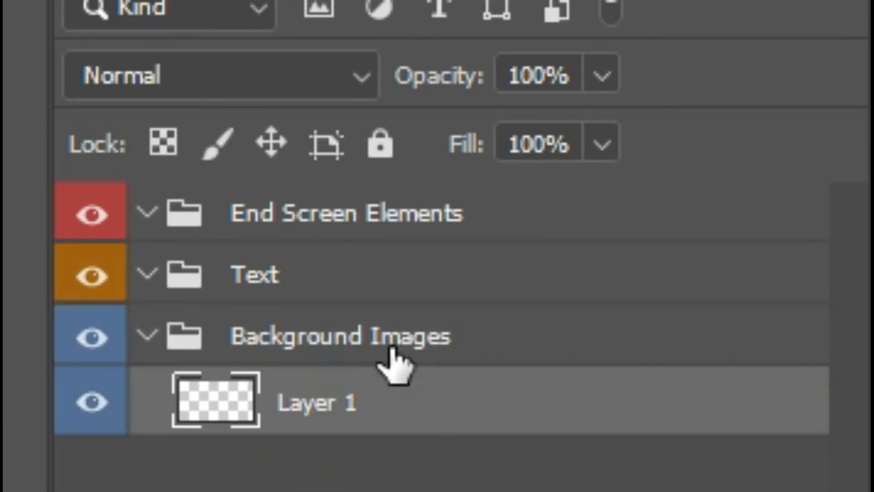
Place the gta-v image from the Desktop folder into the document on Layer 1 of the Background Images group
left_click(337, 403)
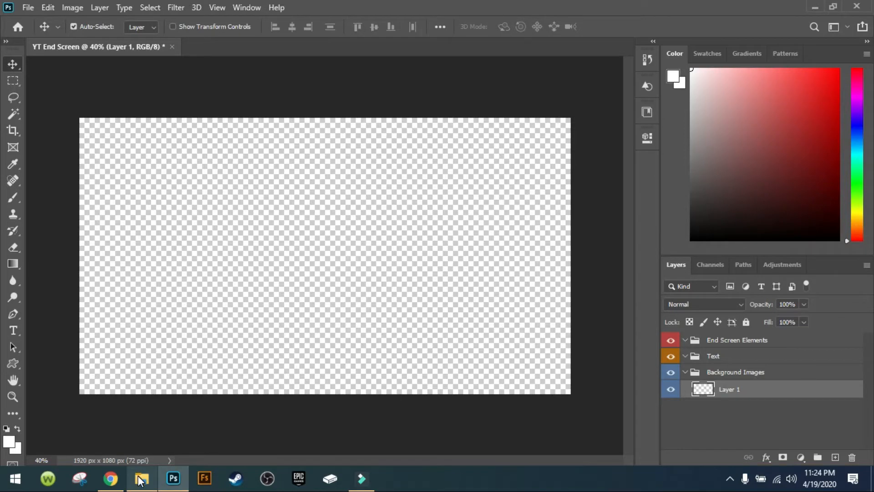
left_click(141, 479)
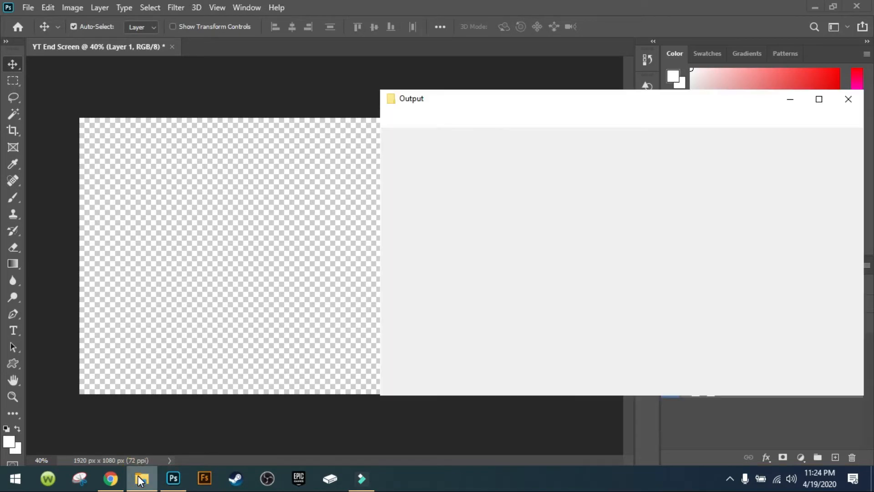
left_click(433, 237)
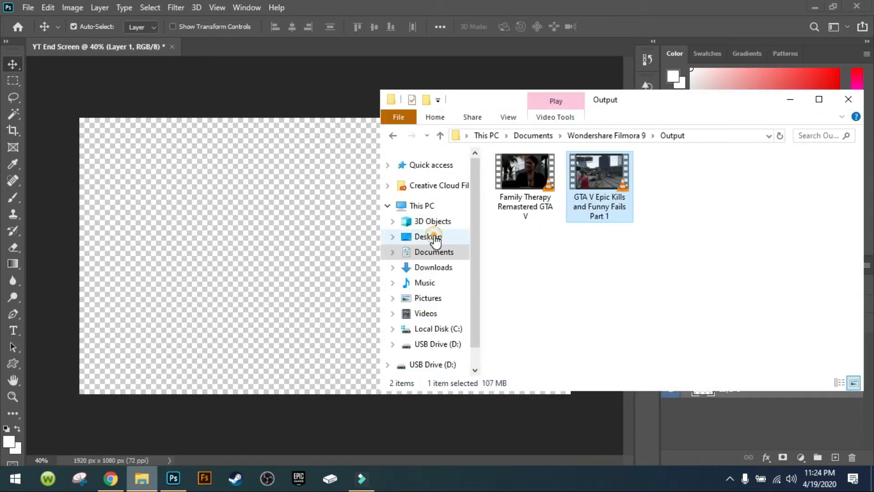
left_click(790, 101)
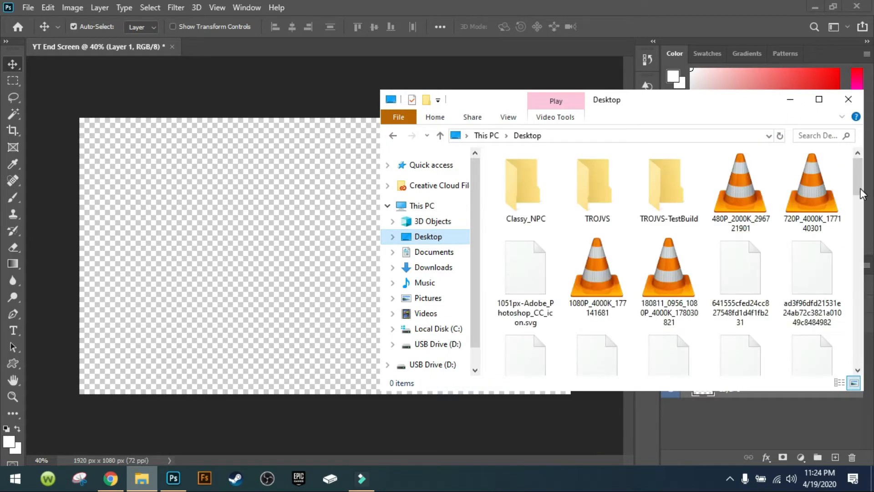
left_click_drag(858, 187, 857, 240)
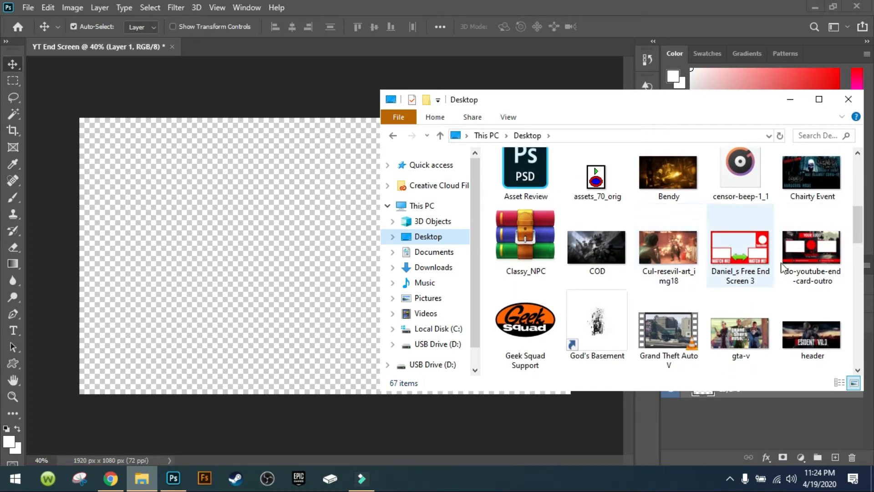
left_click_drag(859, 237, 860, 240)
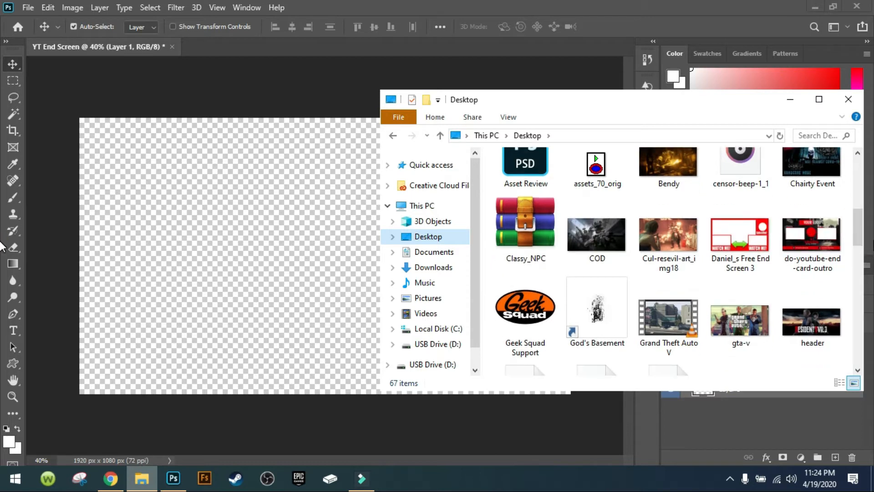
scroll(728, 268, "down", 10)
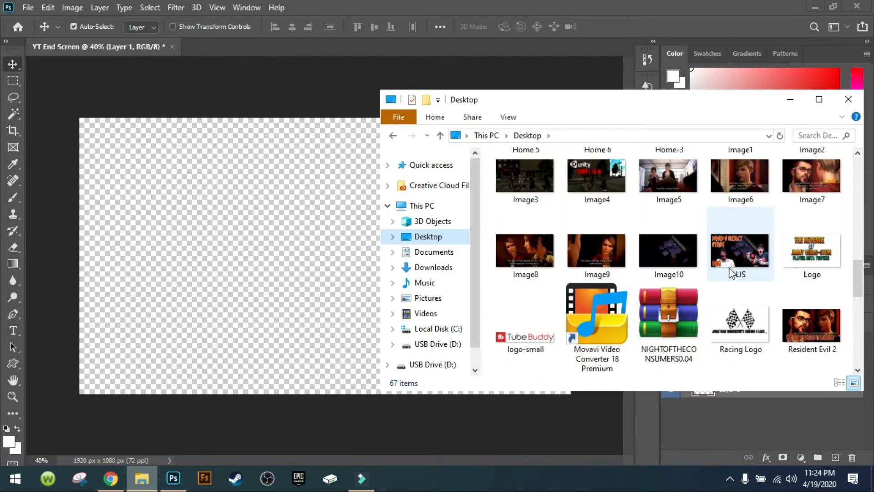
scroll(810, 359, "up", 10)
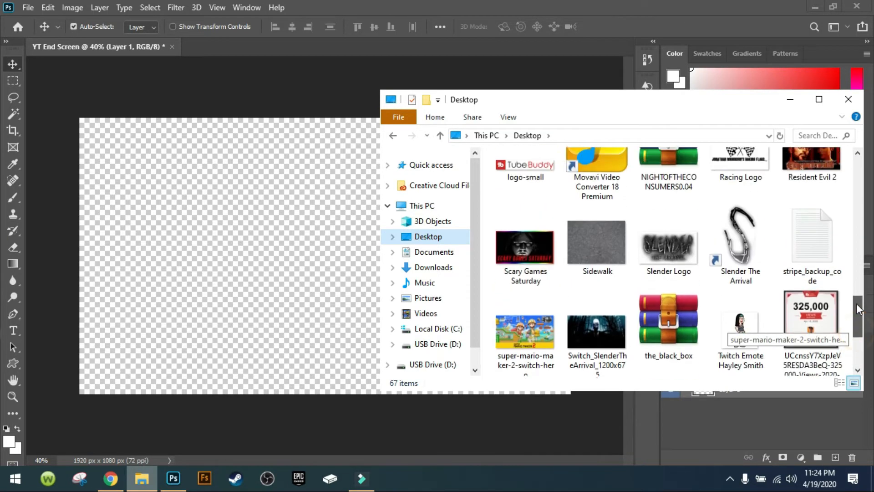
left_click(746, 210)
left_click_drag(740, 200, 249, 243)
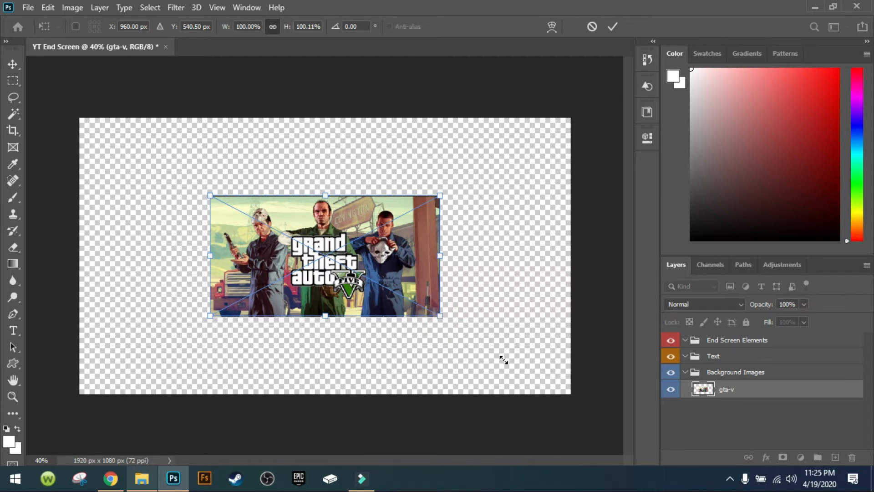
Scale the gta-v image to about 216% width and 229% height so it fills the whole canvas
left_click_drag(503, 360, 570, 397)
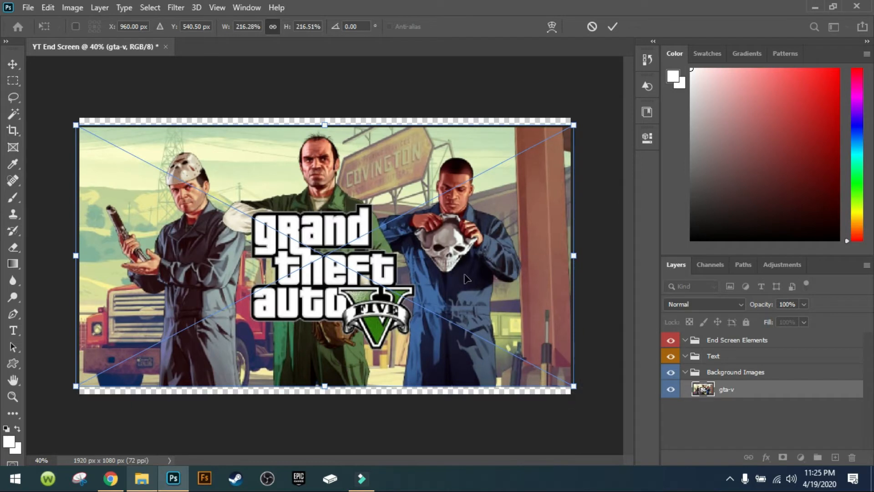
mouse_move(330, 125)
left_mouse_down()
mouse_move(328, 117)
mouse_move(329, 124)
left_mouse_up()
left_click_drag(323, 125, 323, 121)
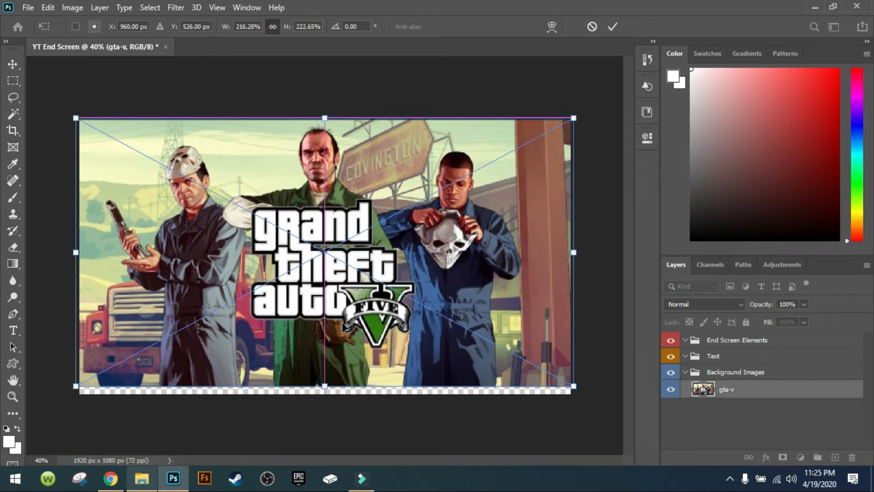
left_click_drag(325, 386, 327, 390)
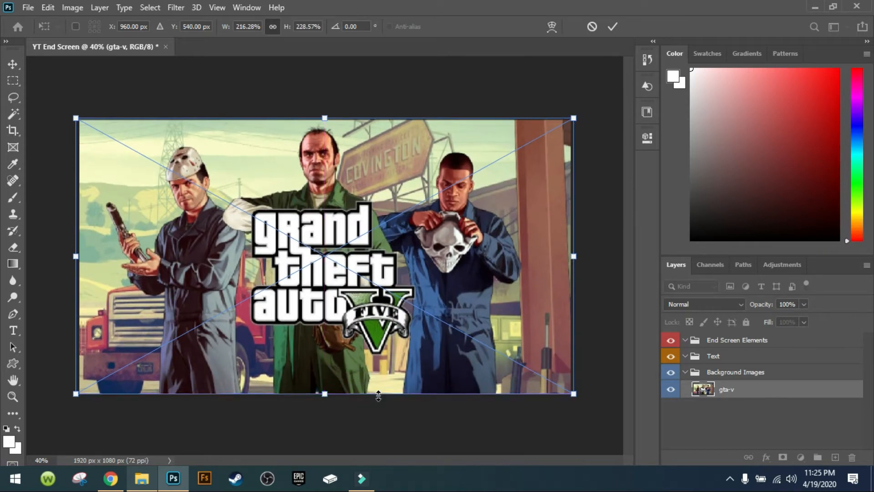
key("Return")
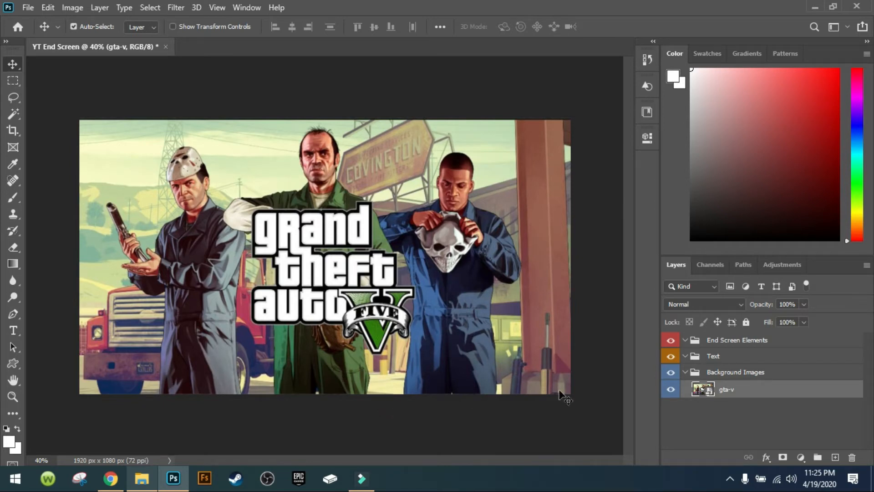
Rasterize the gta-v layer and apply a Gaussian Blur with a 9.0-pixel radius to it
right_click(746, 390)
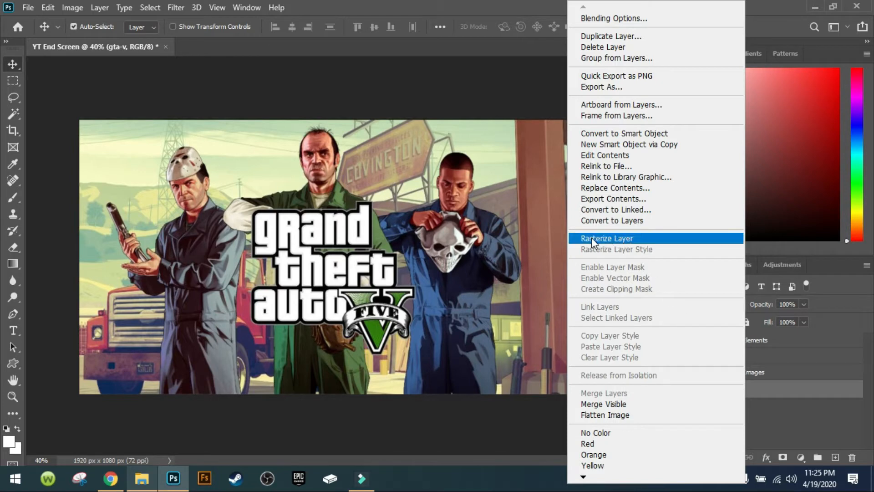
left_click(610, 238)
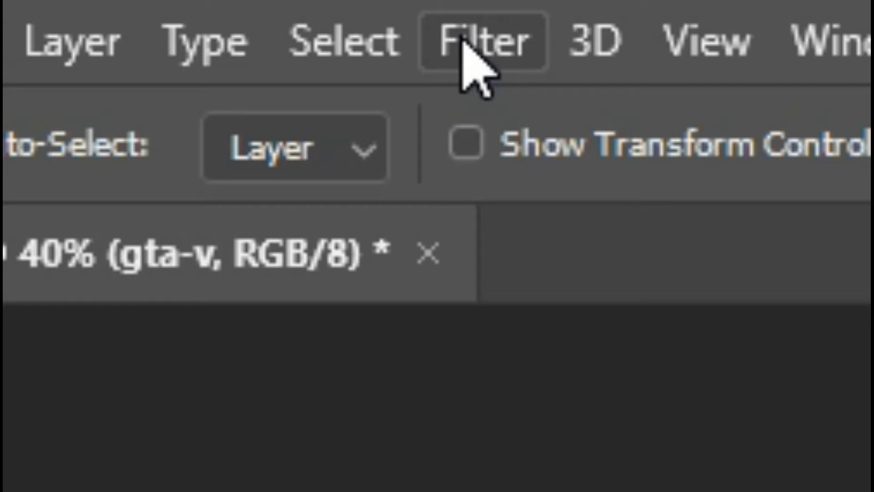
left_click(473, 50)
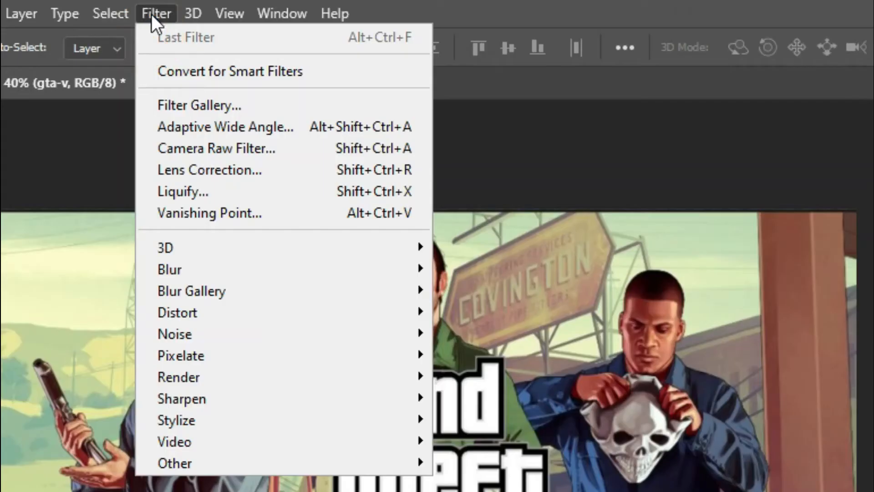
mouse_move(220, 260)
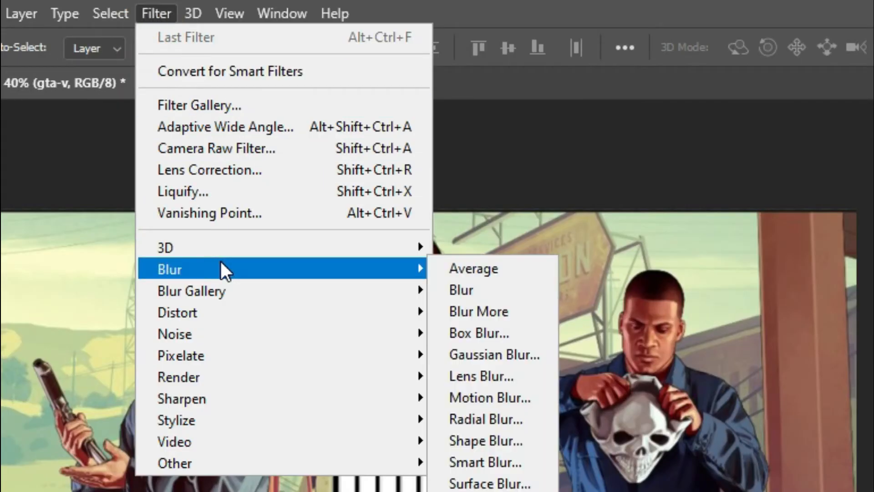
left_click(479, 354)
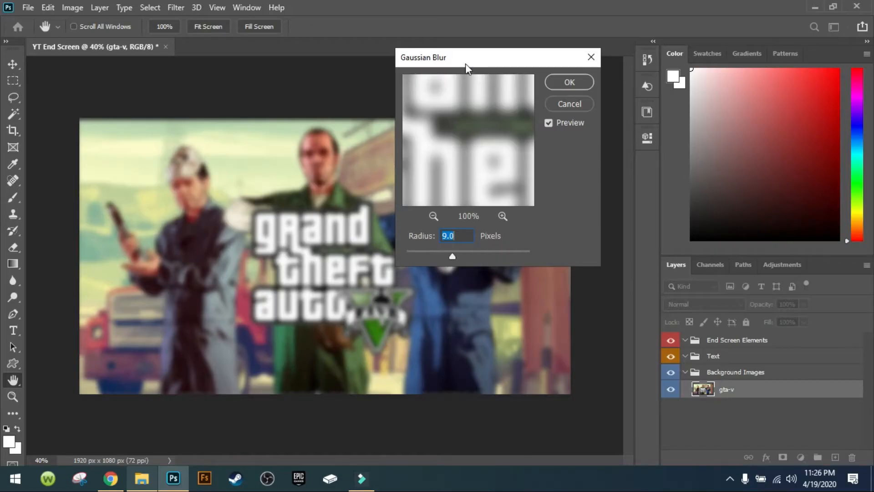
left_click_drag(466, 62, 450, 108)
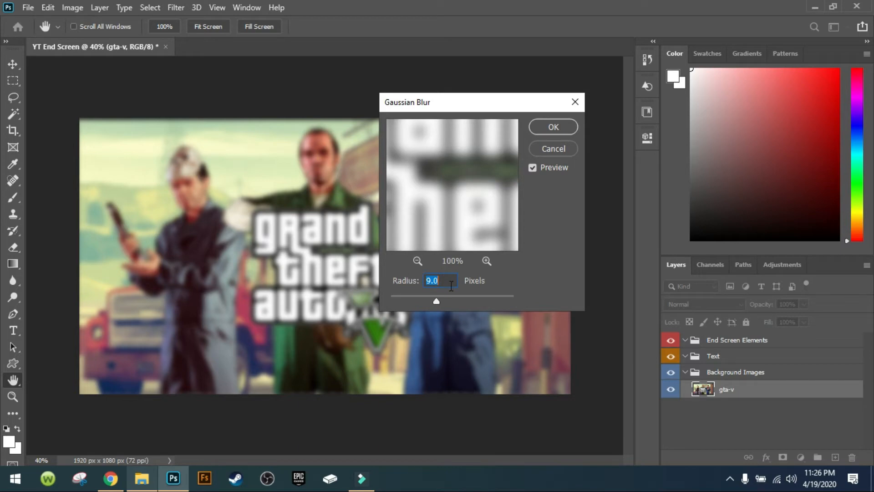
left_click_drag(480, 104, 525, 83)
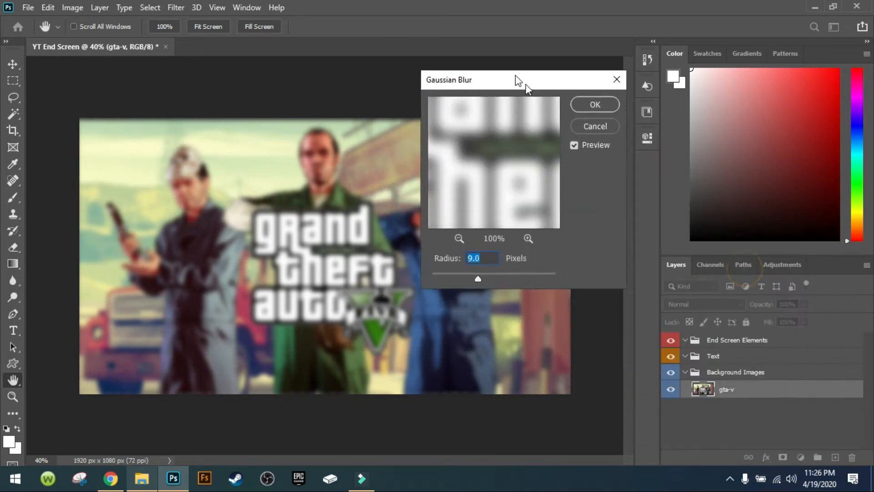
left_click(584, 102)
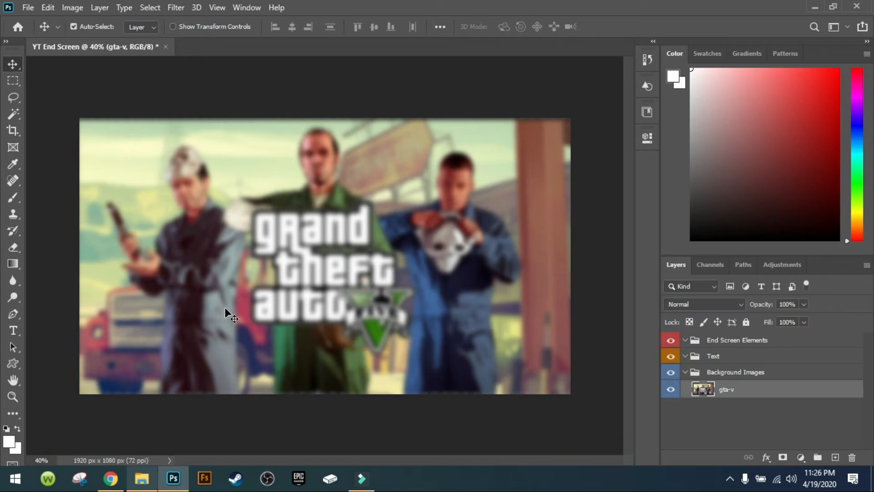
Collapse the Background Images, Text and End Screen Elements groups and clear the layer selection
left_click(683, 372)
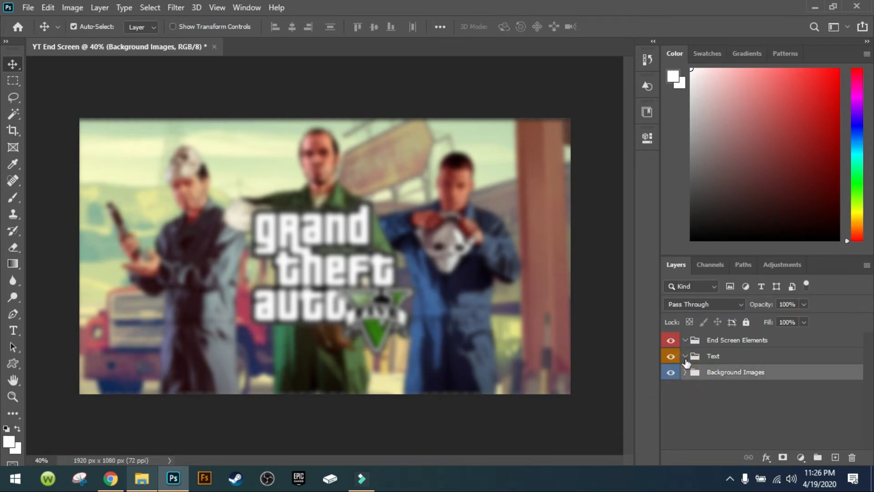
left_click(685, 356)
left_click(685, 340)
left_click(684, 409)
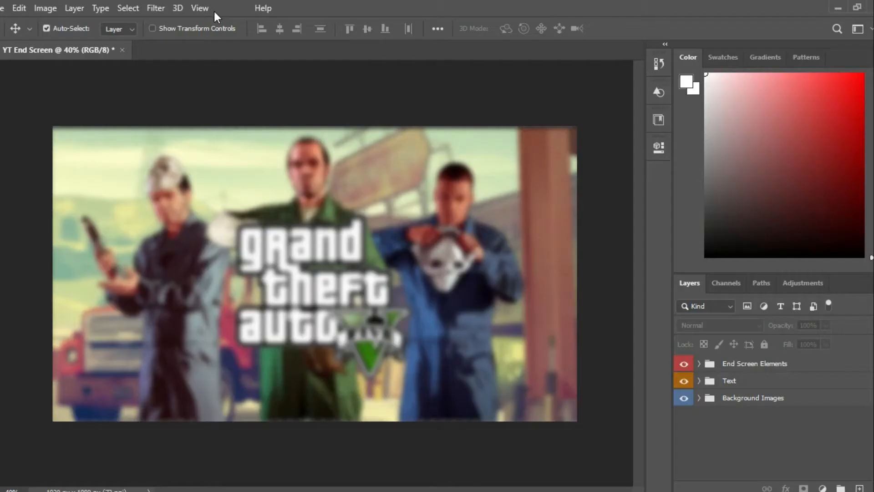
Check that the Tools panel is enabled and activate the Custom Shape Tool
left_click(223, 8)
scroll(273, 75, "down", 1)
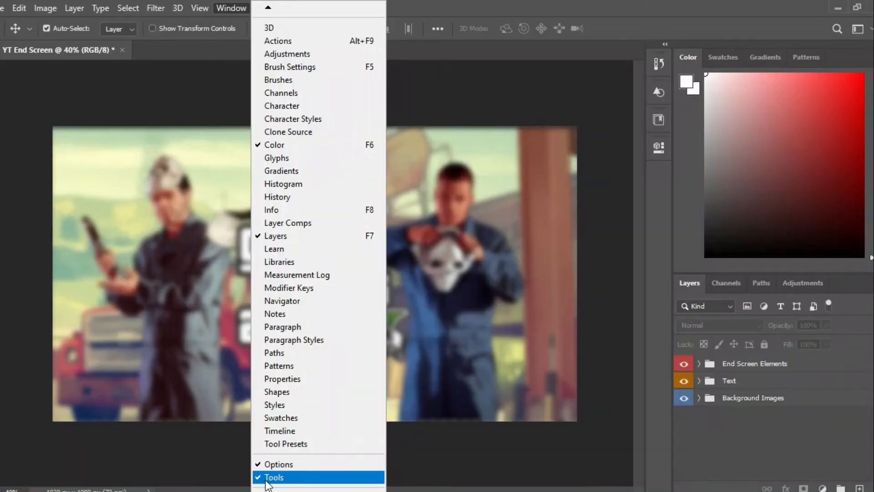
left_click(489, 21)
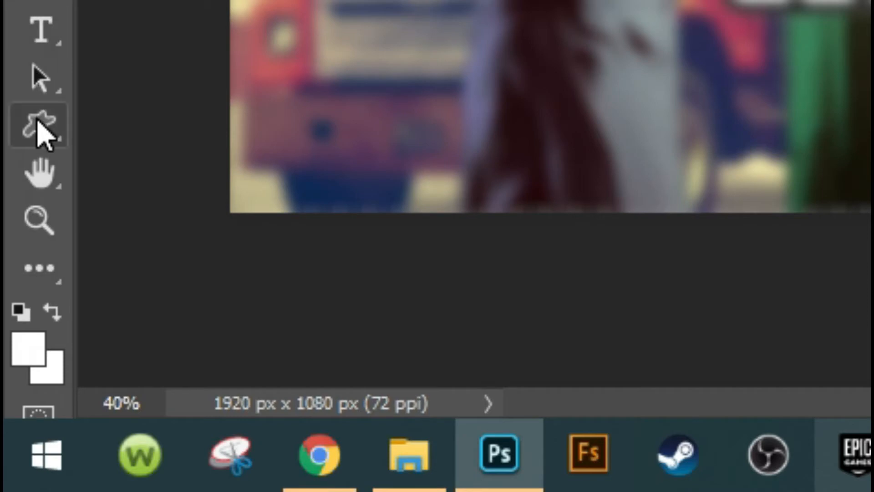
left_click(38, 122)
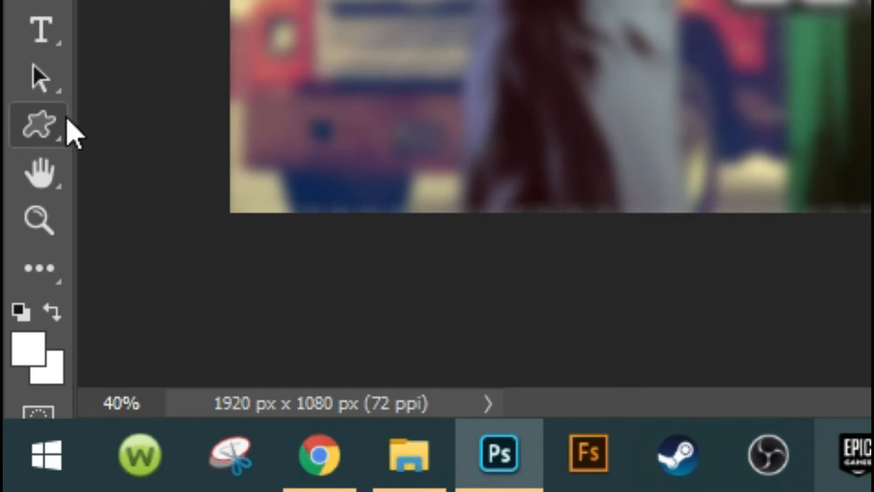
right_click(65, 120)
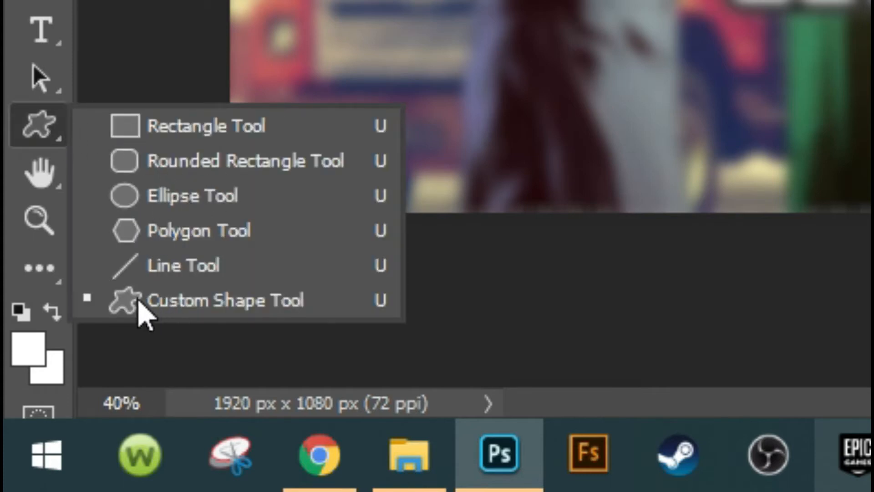
left_click(139, 301)
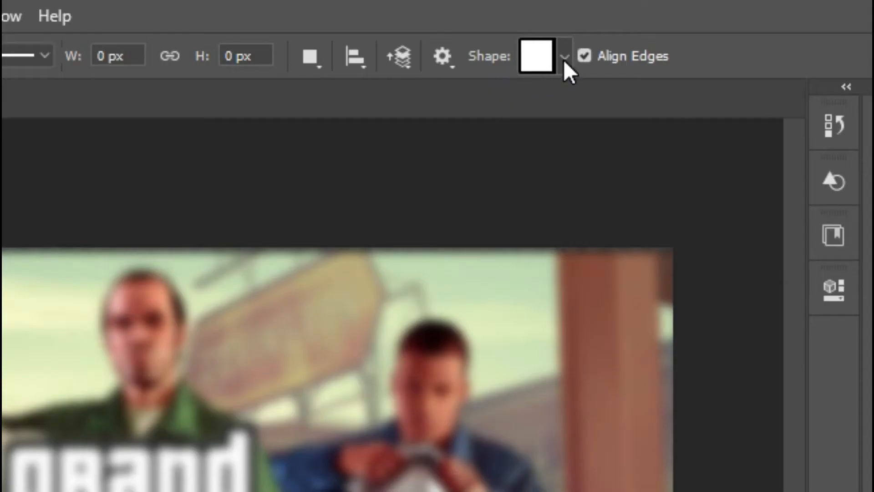
Expand the Legacy Shapes and More group among the custom shapes and look through its subgroups
left_click(564, 60)
scroll(432, 195, "down", 2)
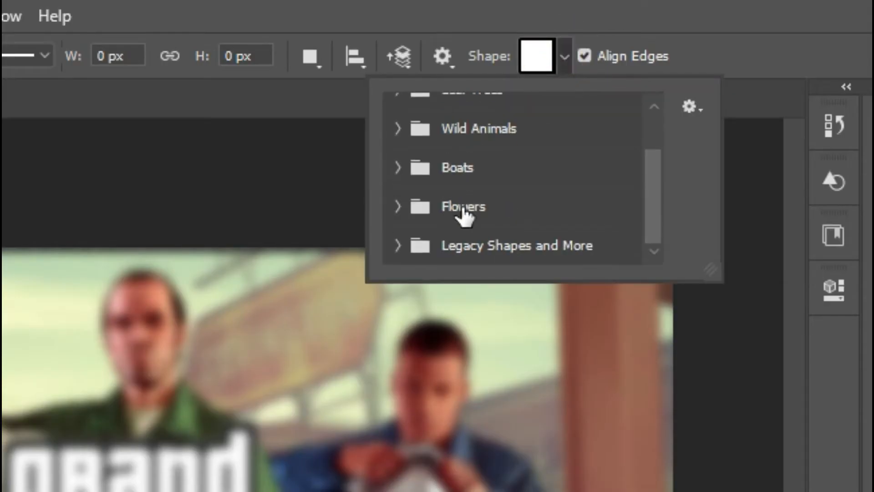
left_click(399, 245)
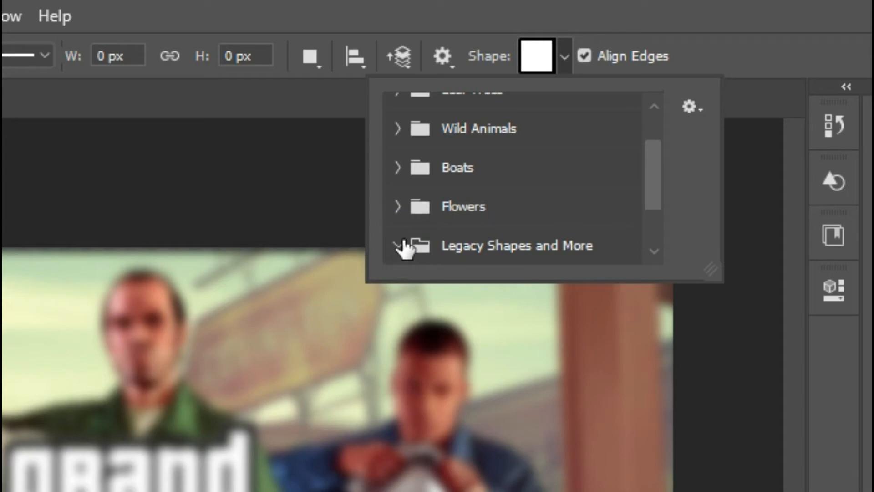
scroll(474, 181, "down", 2)
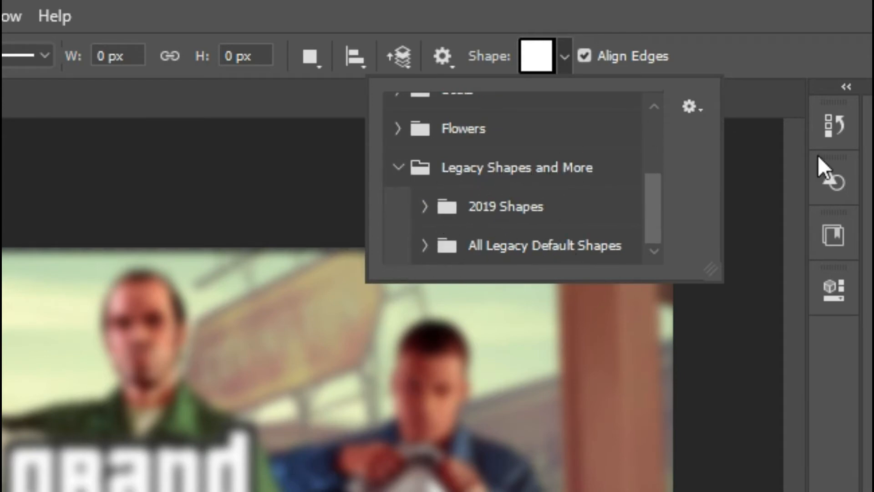
left_click(860, 219)
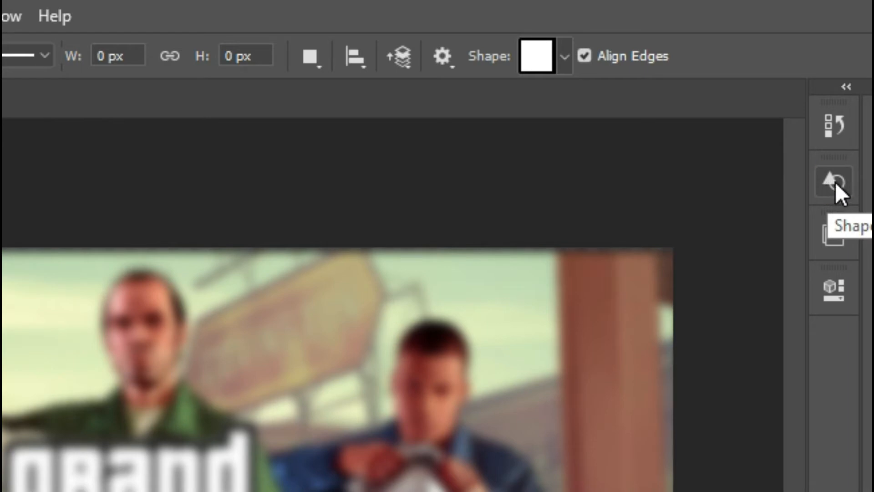
Load the Legacy Shapes and More collection into the shape library
left_click(835, 182)
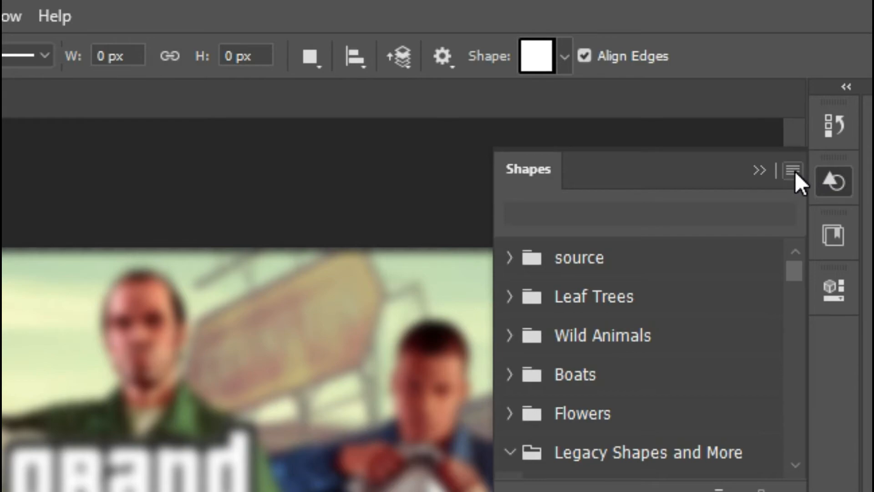
left_click(792, 171)
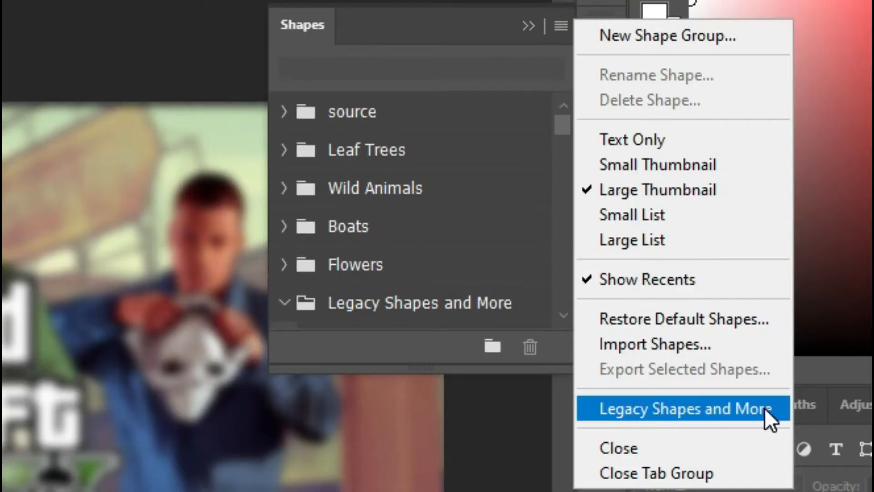
left_click(764, 408)
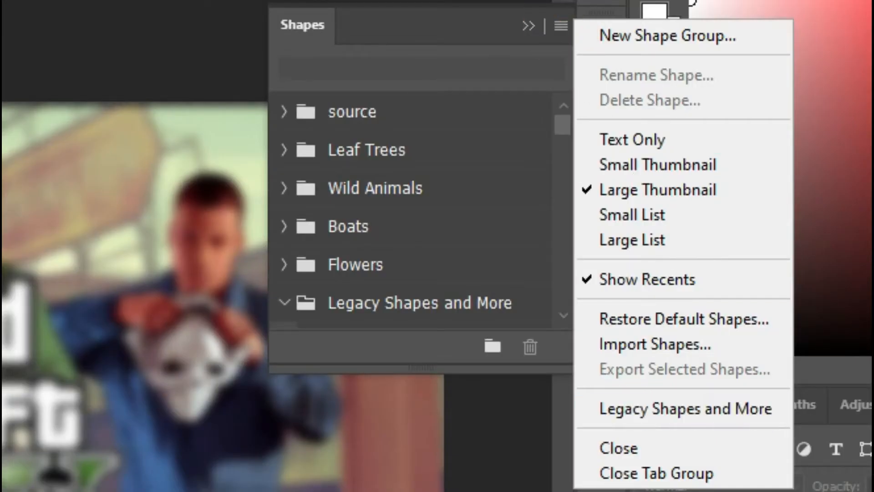
Close the Shapes panel and look through the 2019 Shapes subgroup in the custom shape picker
left_click(528, 26)
left_click(527, 25)
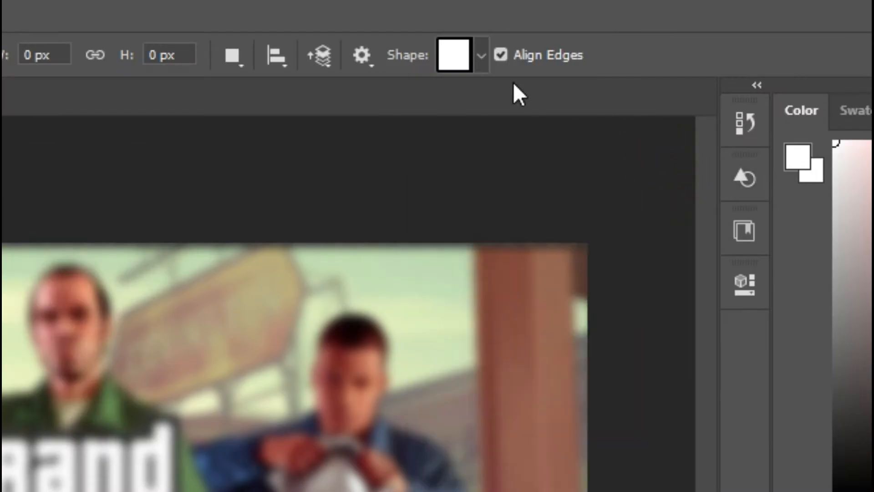
left_click(474, 59)
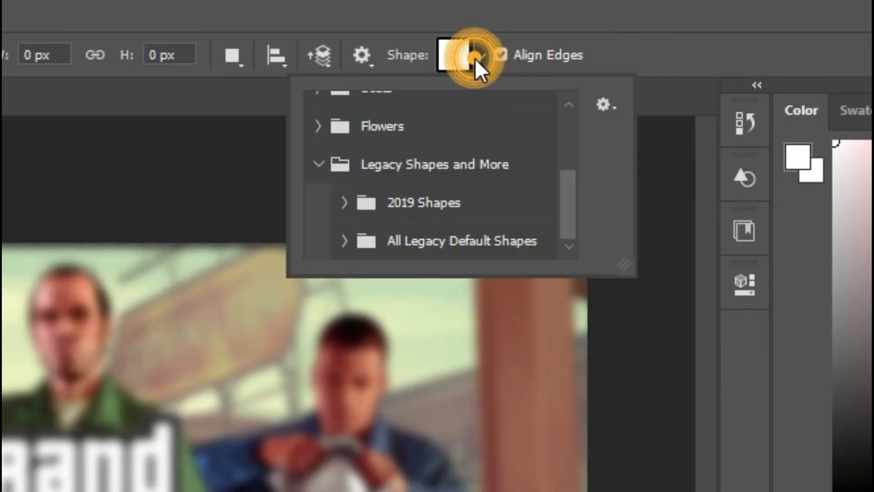
left_click(343, 203)
scroll(487, 205, "down", 10)
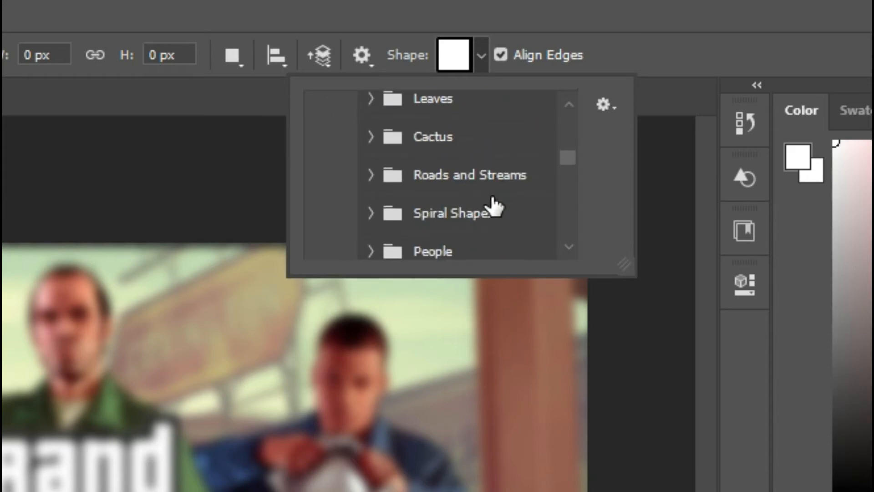
scroll(455, 218, "down", 10)
Expand the Shapes subgroup of All Legacy Default Shapes and choose the solid square as the custom shape
left_click(346, 242)
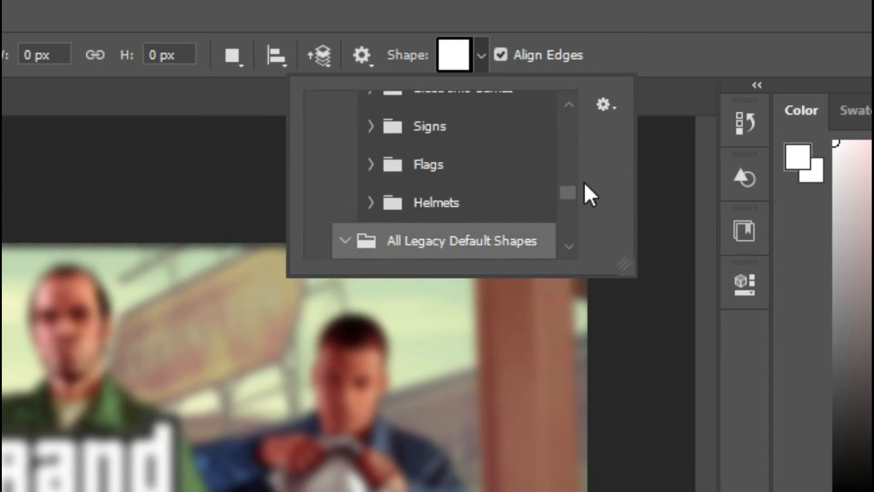
left_click_drag(572, 192, 569, 230)
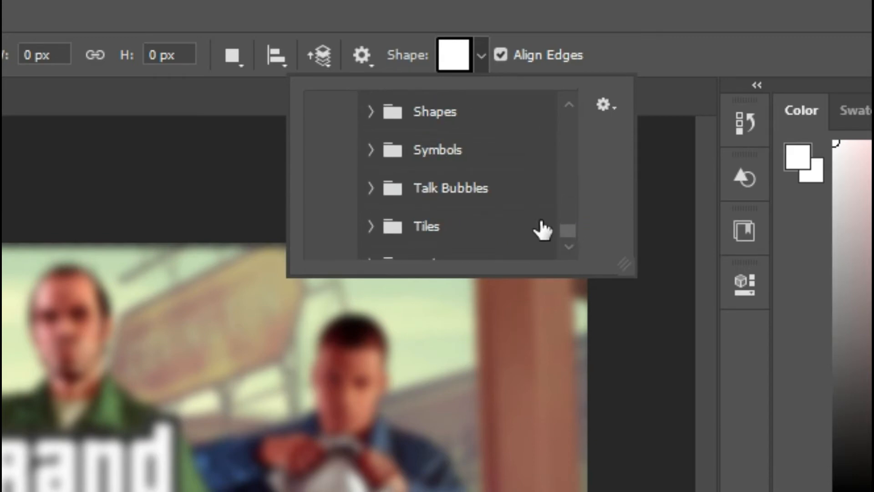
left_click(369, 111)
scroll(384, 172, "down", 3)
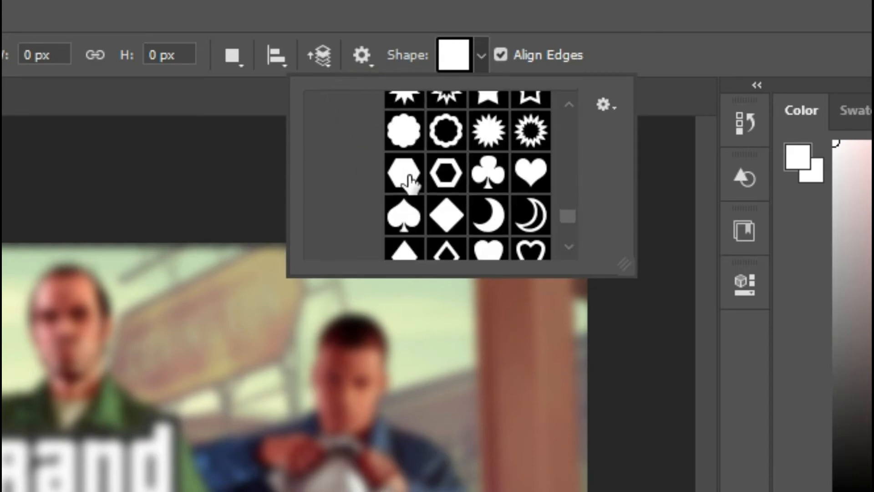
scroll(410, 184, "down", 3)
scroll(420, 214, "up", 2)
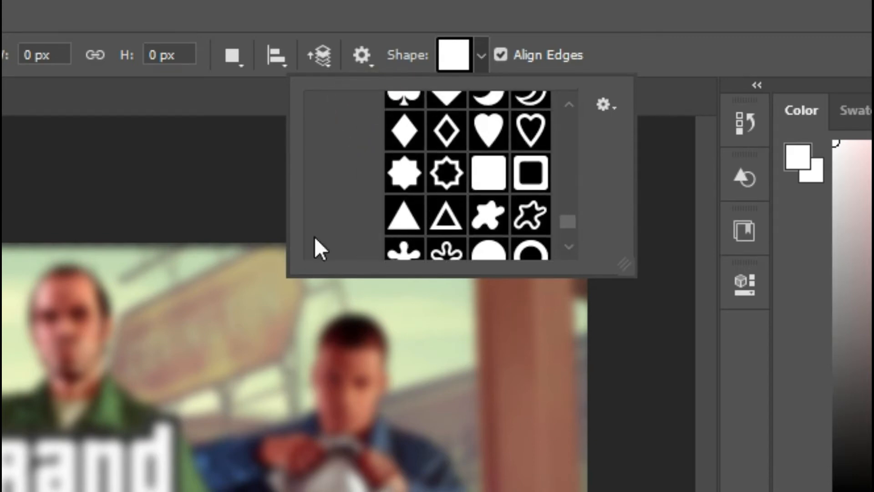
scroll(451, 202, "down", 3)
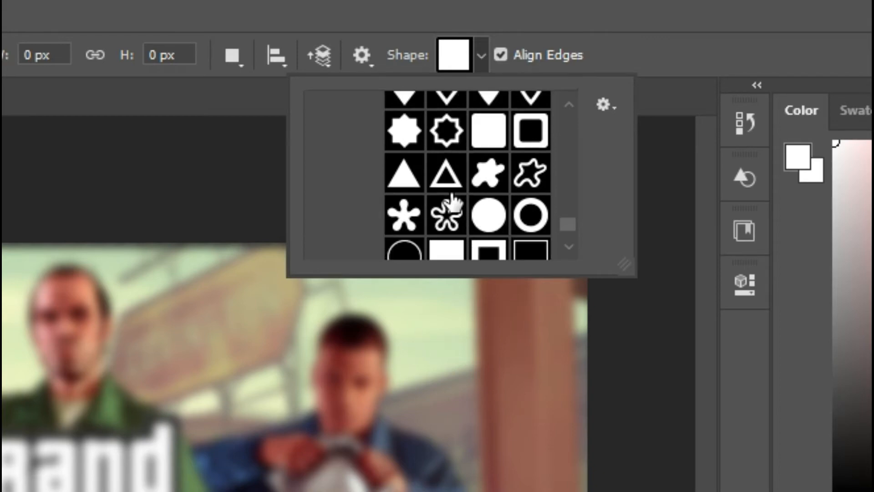
scroll(450, 210, "down", 1)
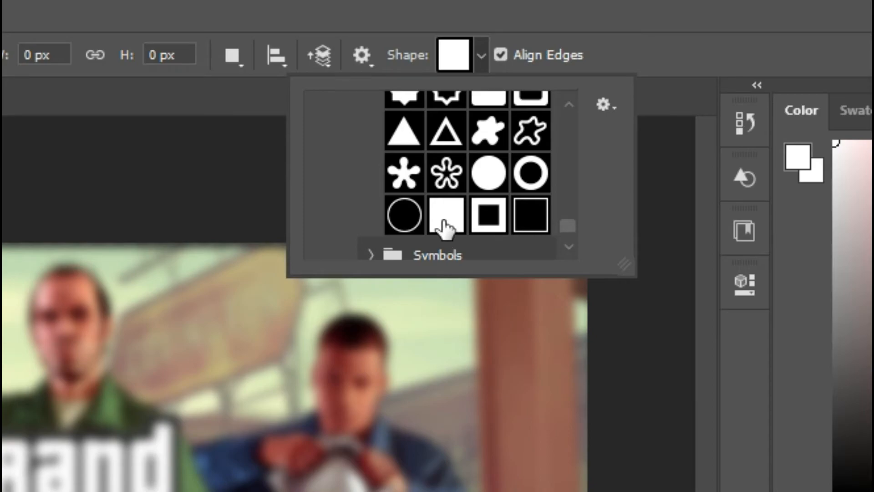
left_click(478, 55)
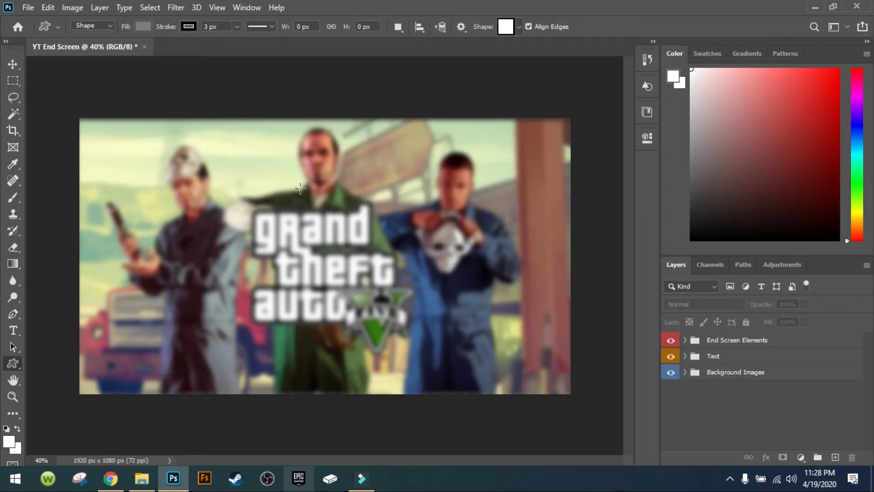
Place the red Free End Screen 3 template image from the Desktop folder onto the canvas at full size
left_click(142, 478)
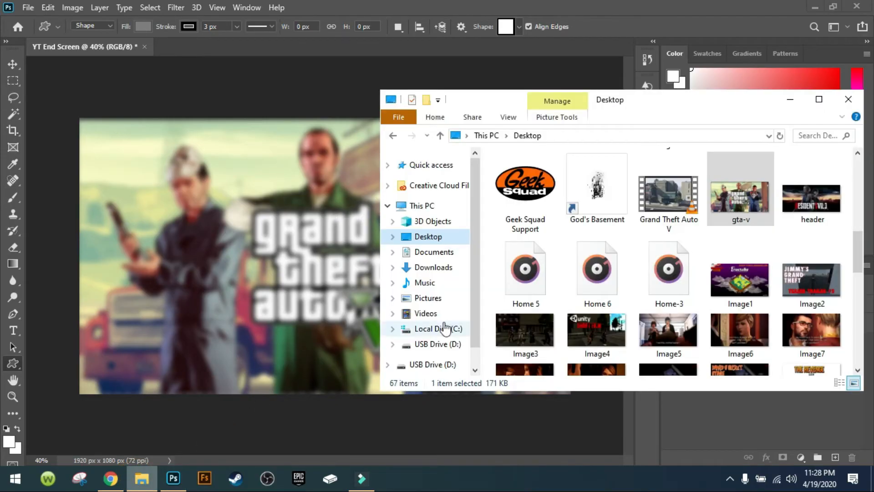
scroll(637, 255, "down", 3)
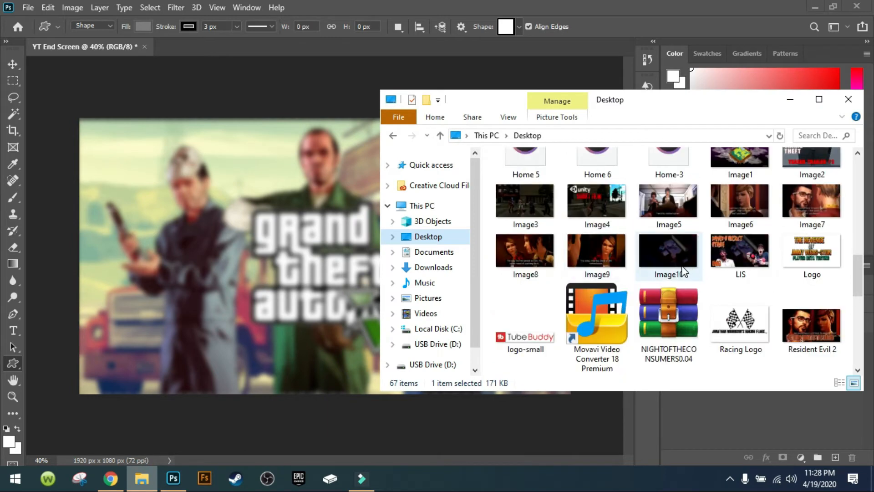
scroll(669, 275, "down", 3)
left_click_drag(856, 324, 872, 310)
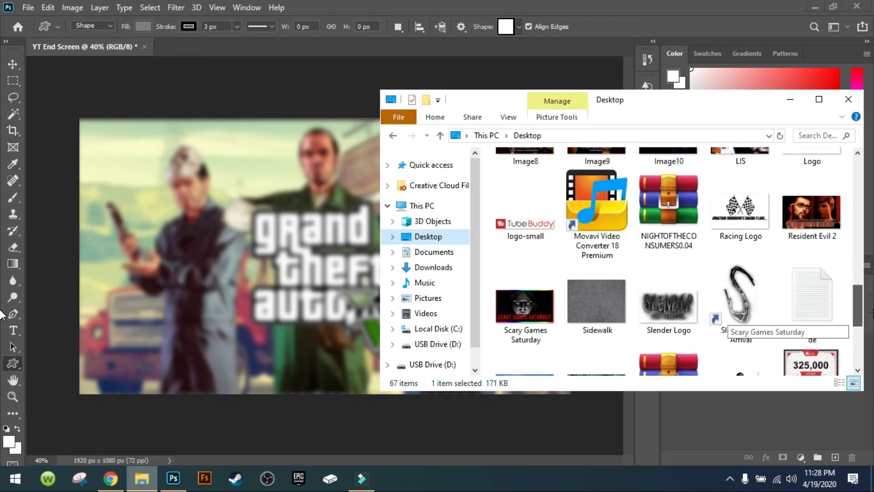
left_click_drag(3, 314, 3, 240)
left_click_drag(742, 220, 261, 224)
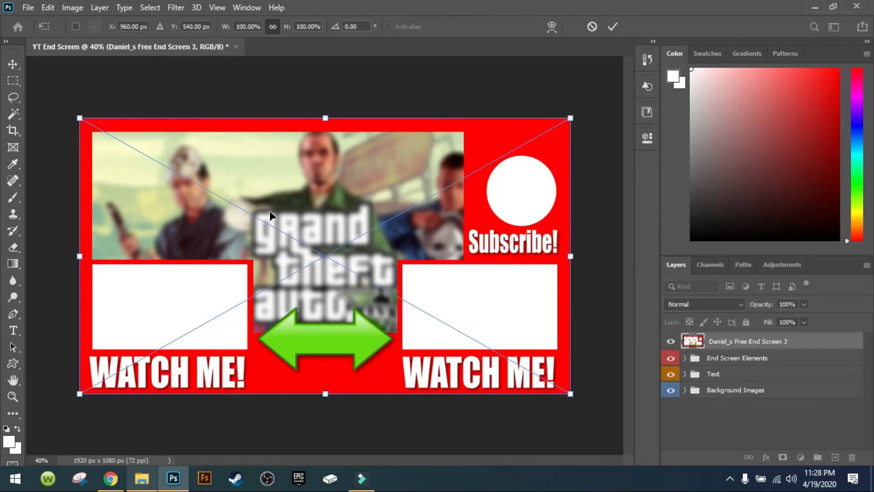
key("Return")
Draw a rectangle of about 603 x 338 px with the square custom shape over the template's left video placeholder
key("u")
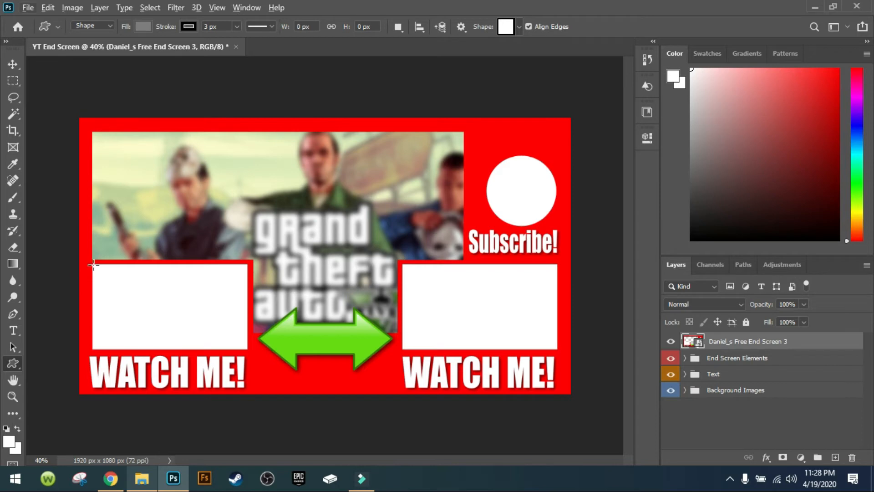
left_click_drag(93, 263, 246, 349)
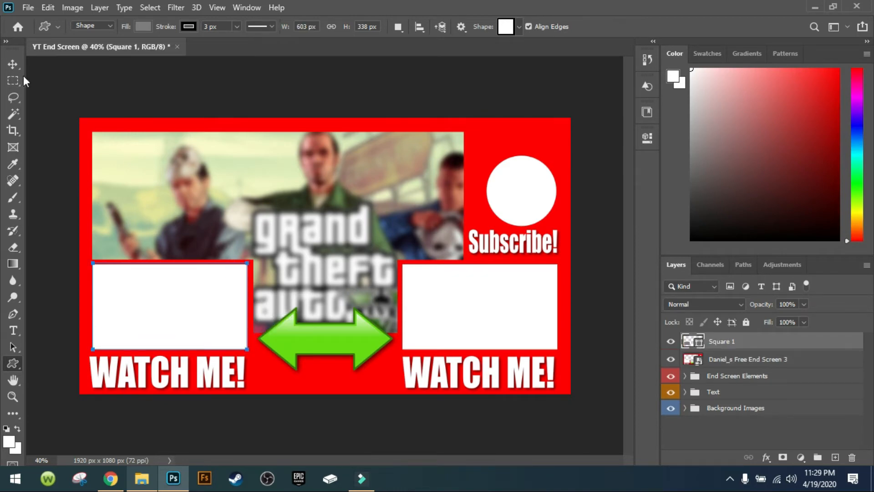
left_click(12, 64)
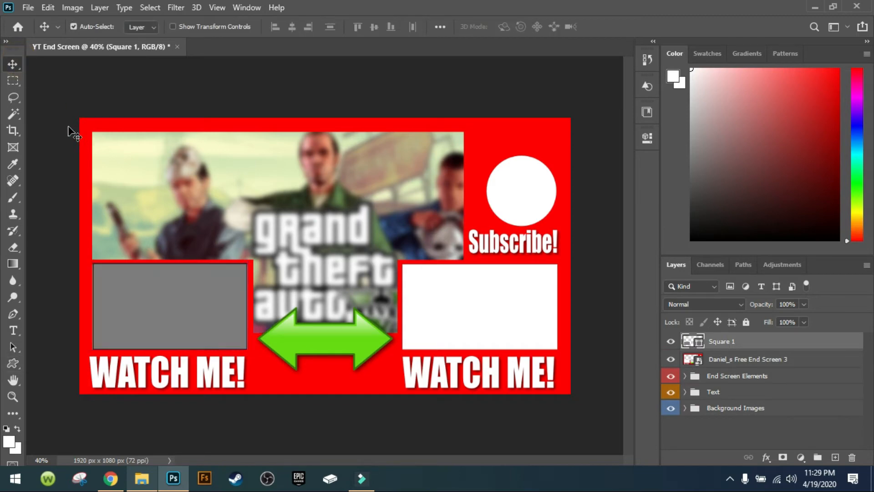
Free-transform the drawn rectangle to about 101.24% so it covers the left video placeholder completely
key("ctrl")
key("ctrl+t")
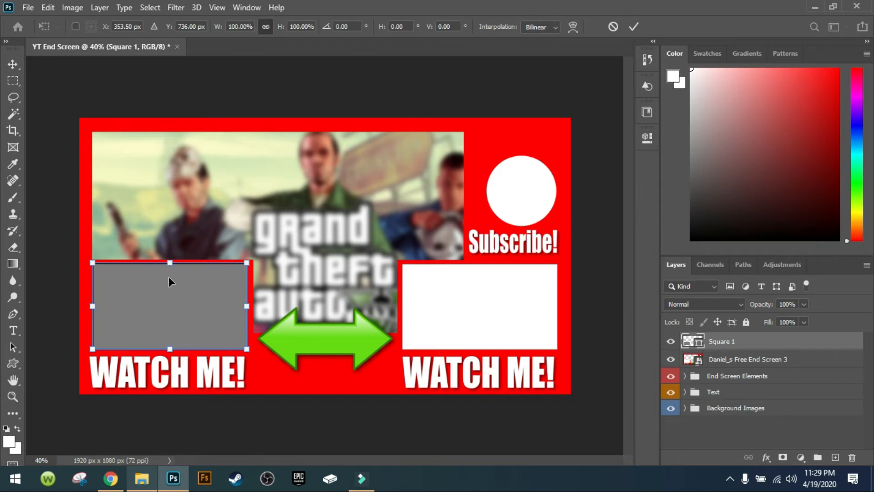
left_click_drag(168, 277, 169, 278)
left_click_drag(247, 305, 250, 305)
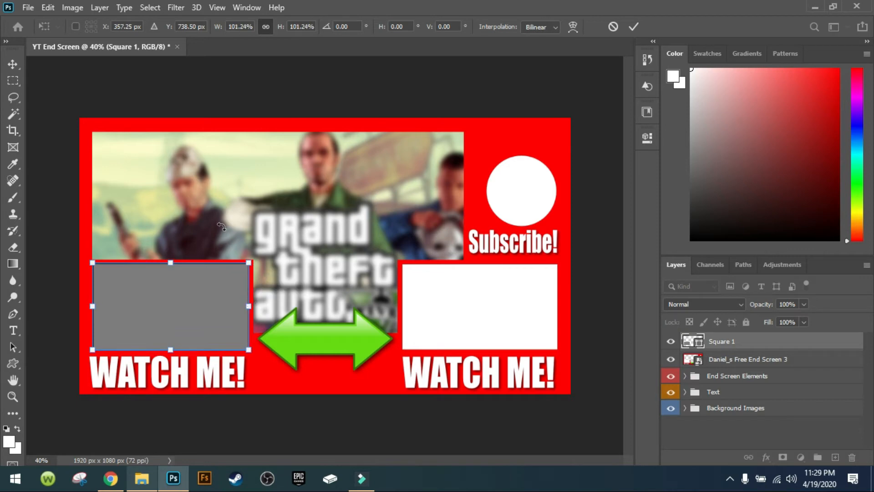
left_click(13, 63)
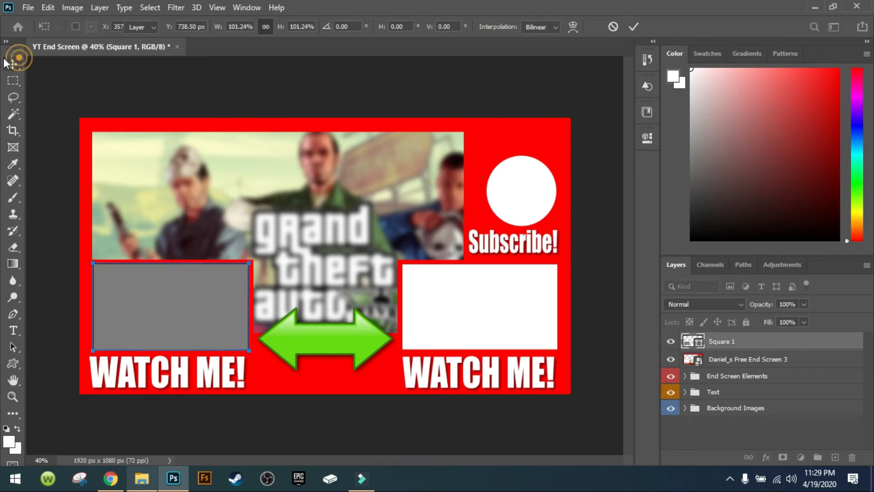
Rasterize the Square 1 layer and rename it VideoLayer01
right_click(743, 348)
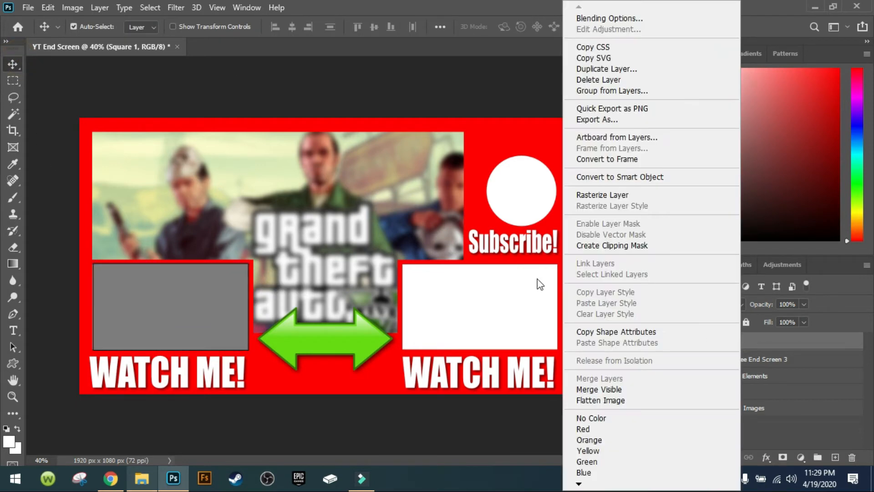
left_click(572, 195)
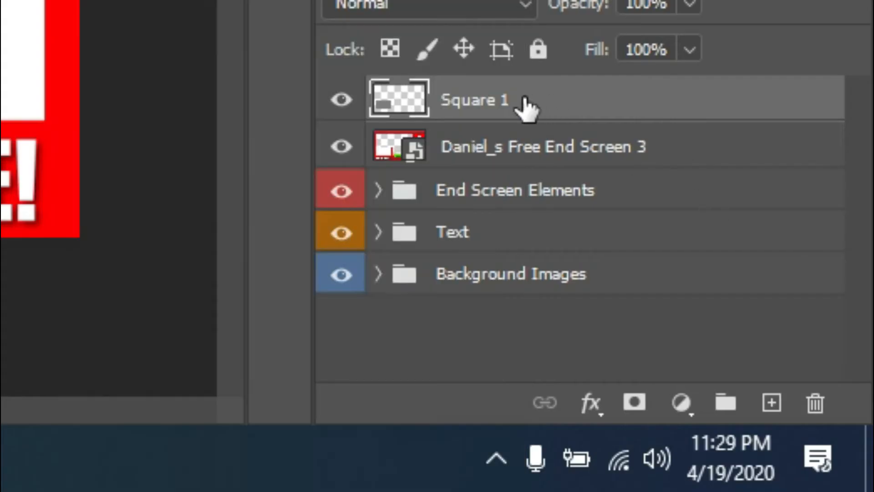
double_click(498, 100)
type("VideoLav")
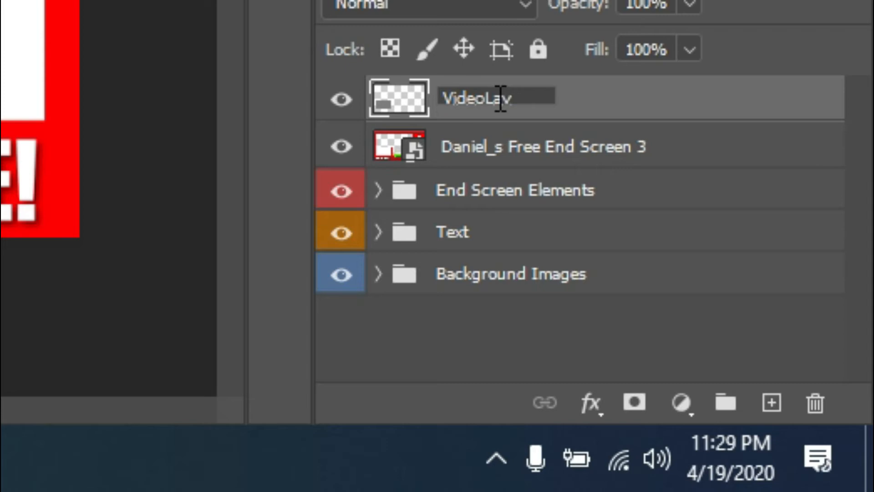
key("BackSpace")
key("BackSpace")
type("ayer01")
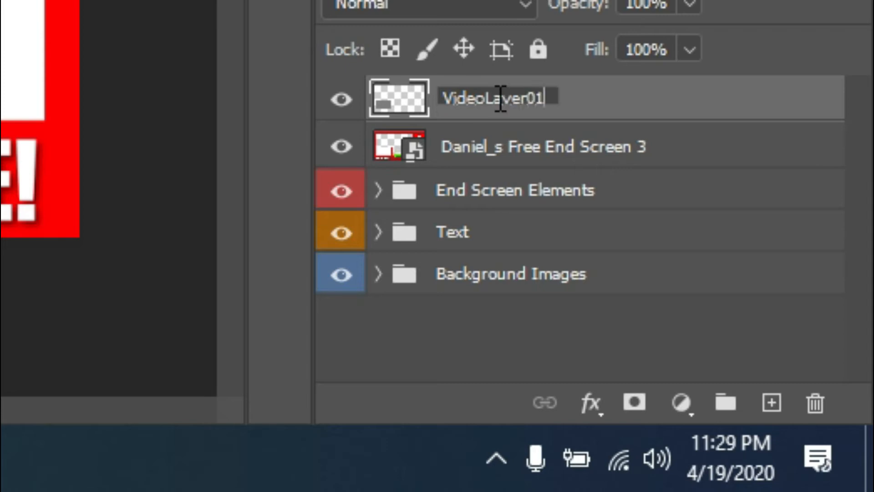
key("Return")
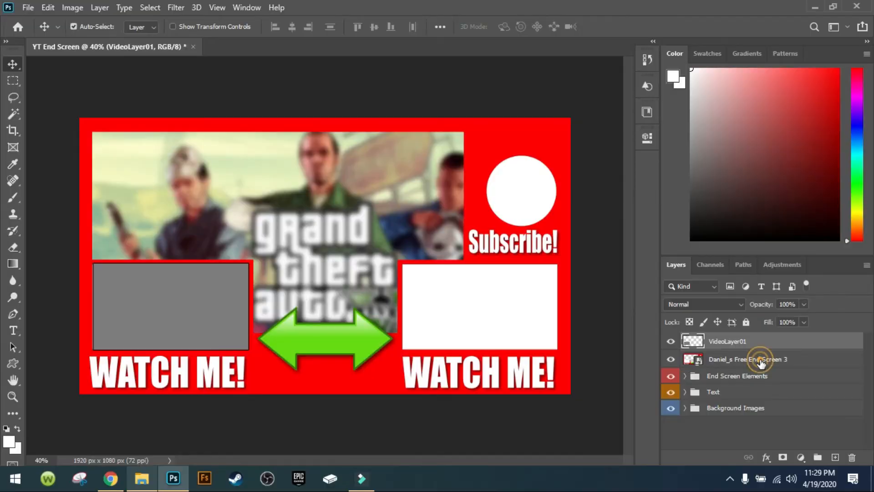
Delete the placed end screen template layer
left_click(760, 360)
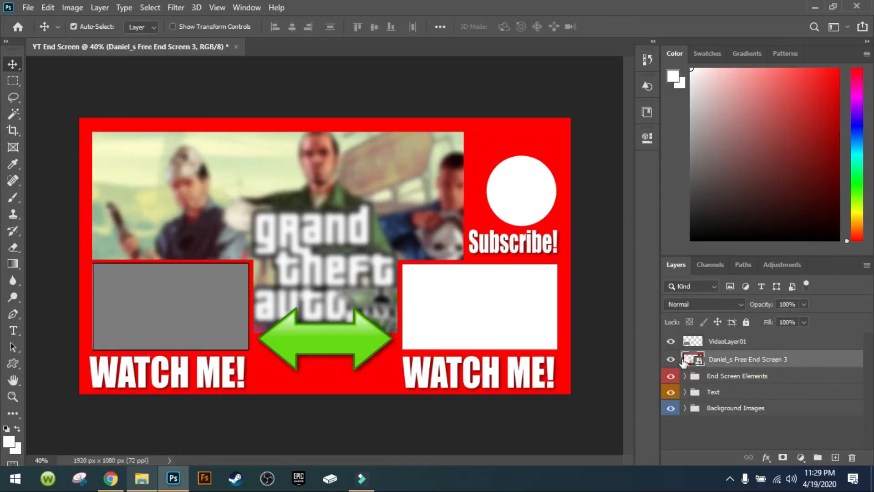
key("Delete")
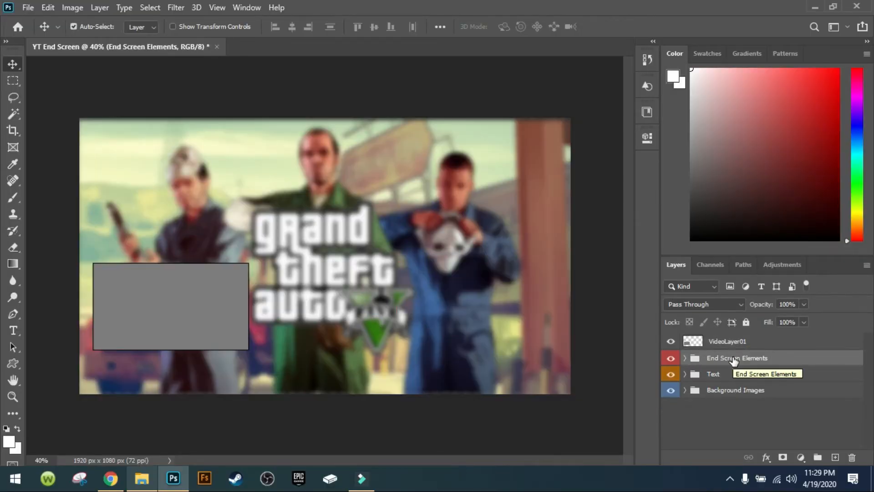
Move VideoLayer01 into the End Screen Elements group, expand the group and set its blend mode to Normal
left_click_drag(734, 340, 710, 360)
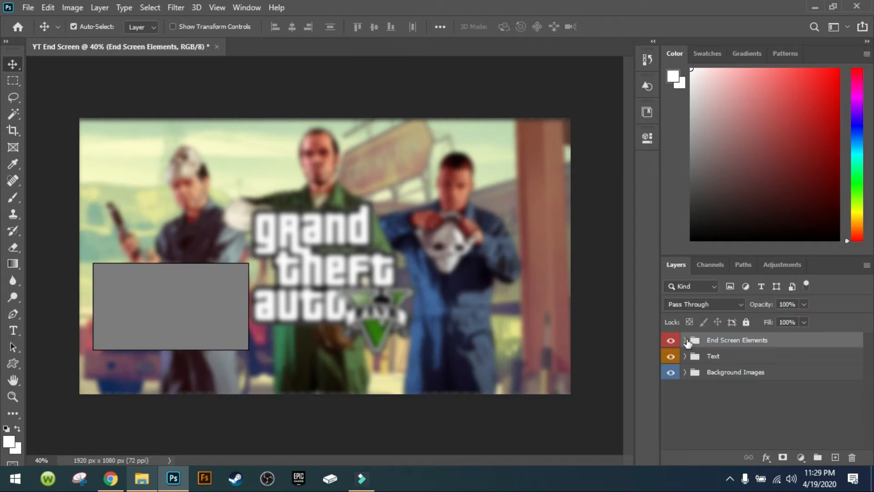
left_click(685, 340)
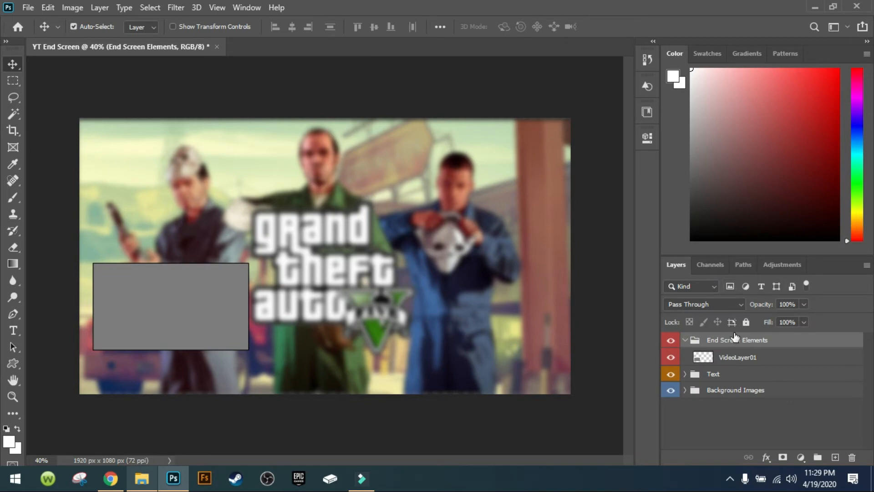
left_click(706, 303)
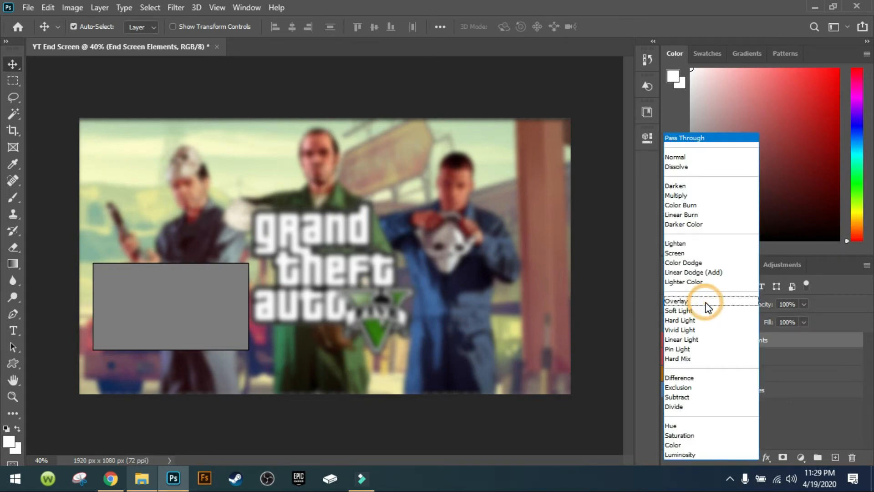
left_click(680, 157)
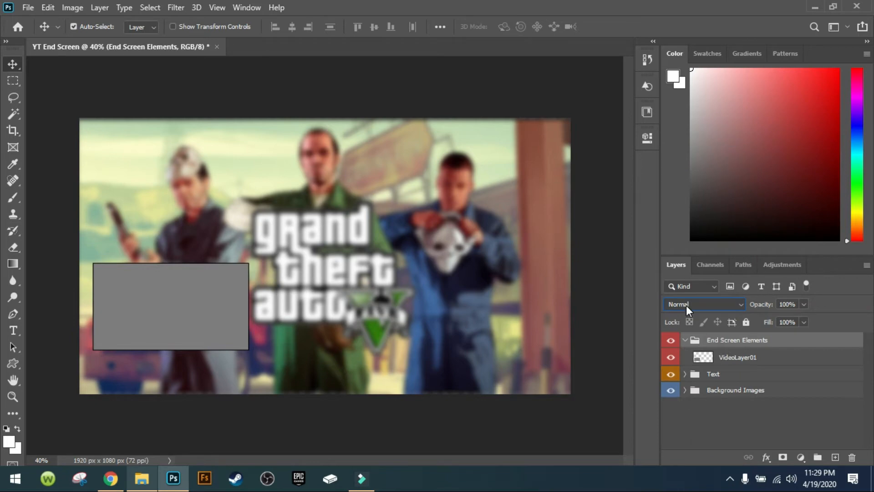
Add a Color Overlay in orange ff8a00 to VideoLayer01, with Normal blending at 100% opacity
left_click(724, 359)
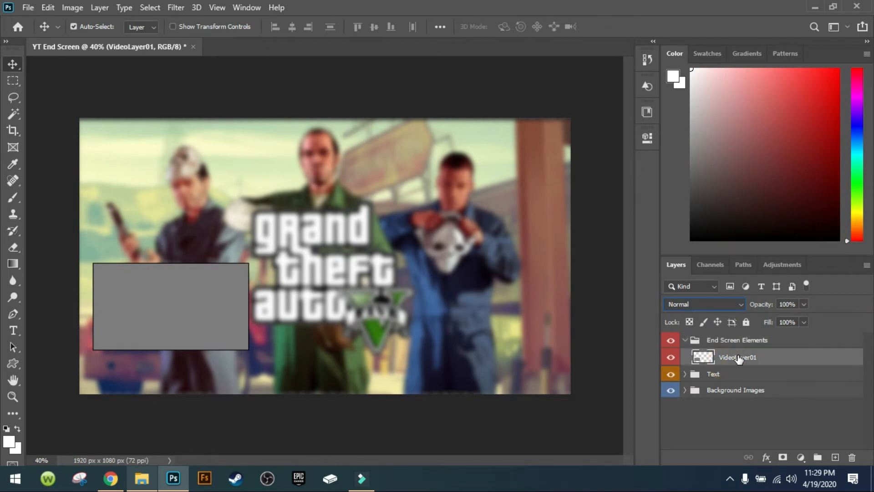
right_click(740, 362)
left_click(586, 18)
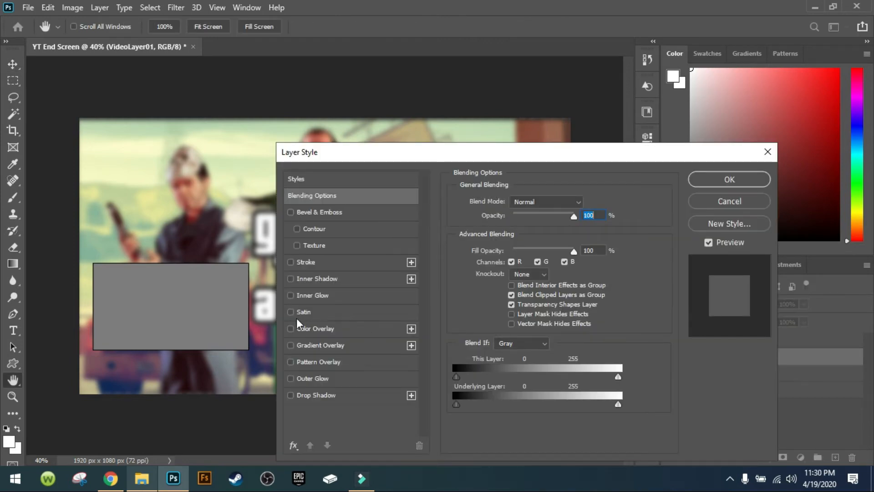
left_click(291, 328)
left_click(322, 330)
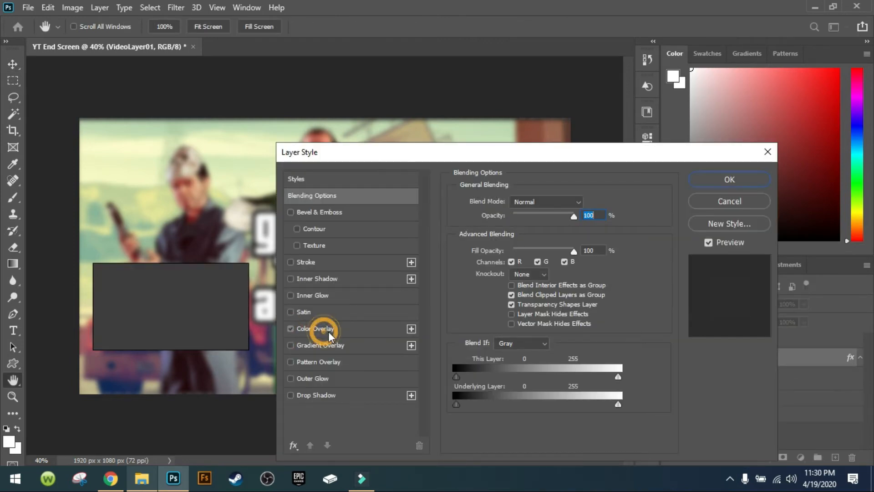
left_click_drag(531, 220, 565, 220)
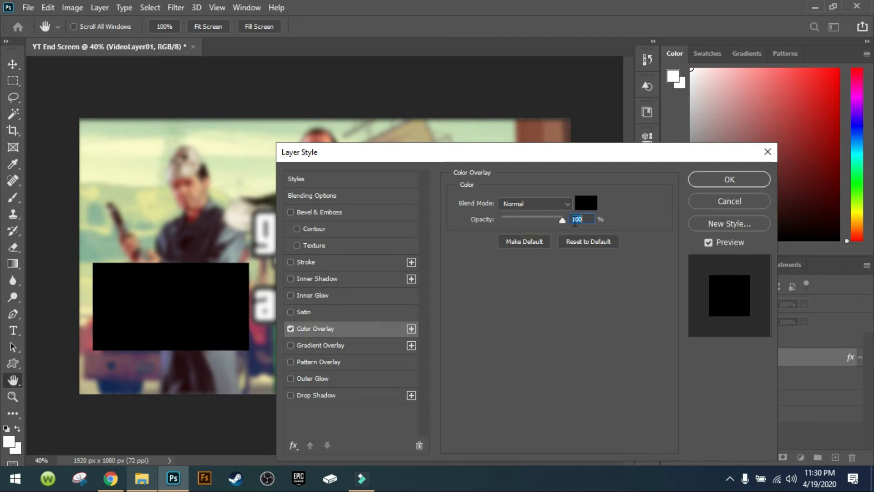
left_click(586, 202)
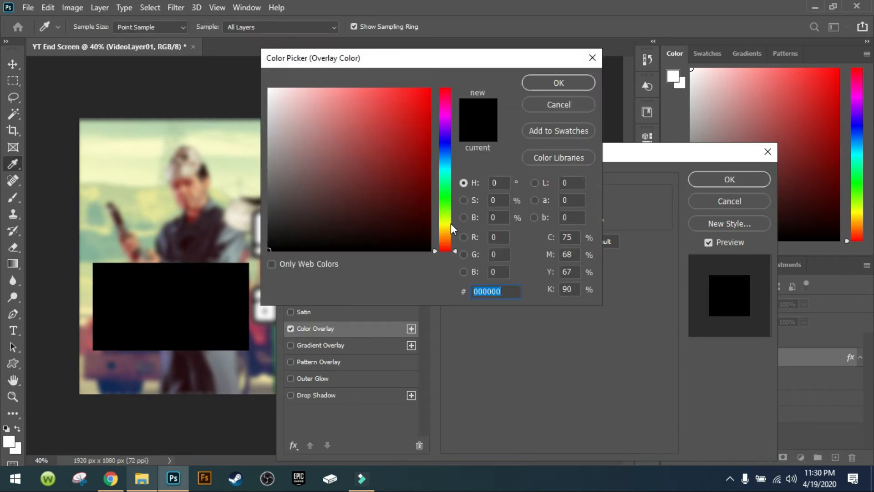
left_click_drag(409, 67, 475, 109)
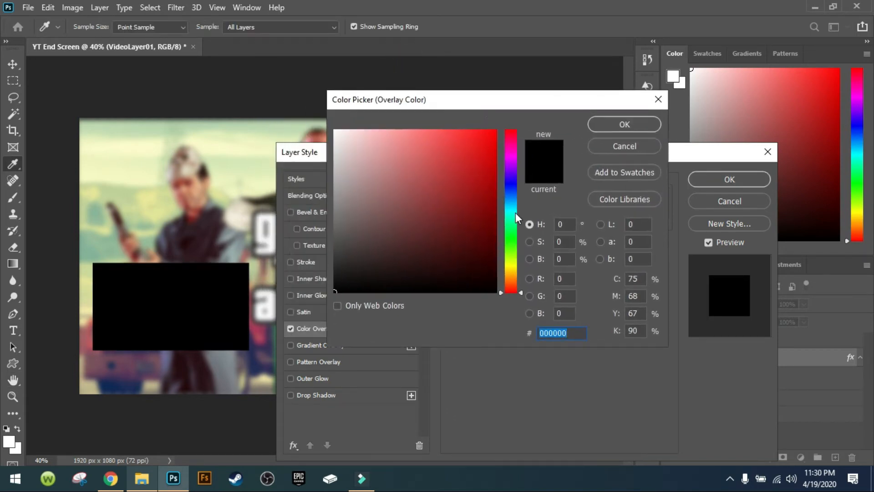
left_click_drag(515, 213, 512, 278)
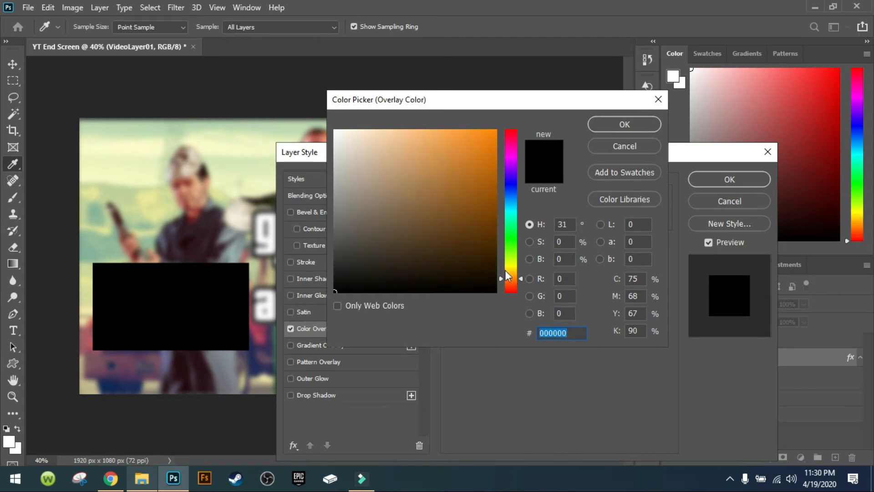
left_click_drag(429, 163, 513, 117)
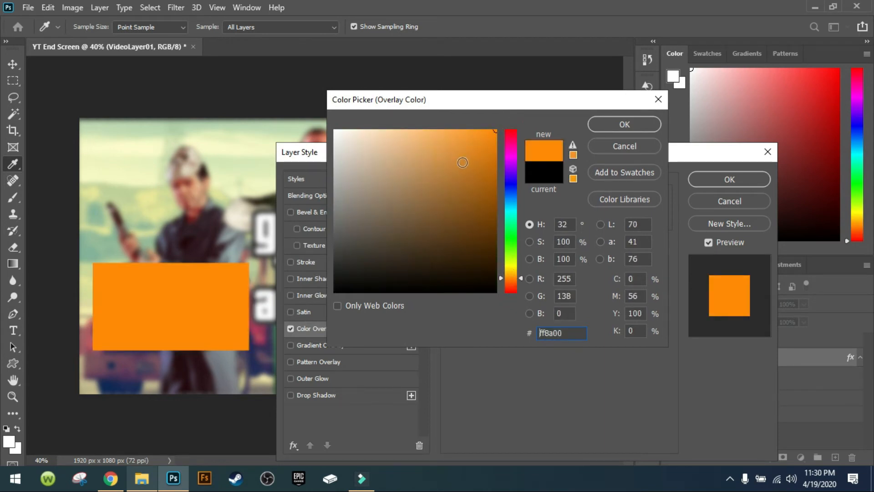
left_click(629, 124)
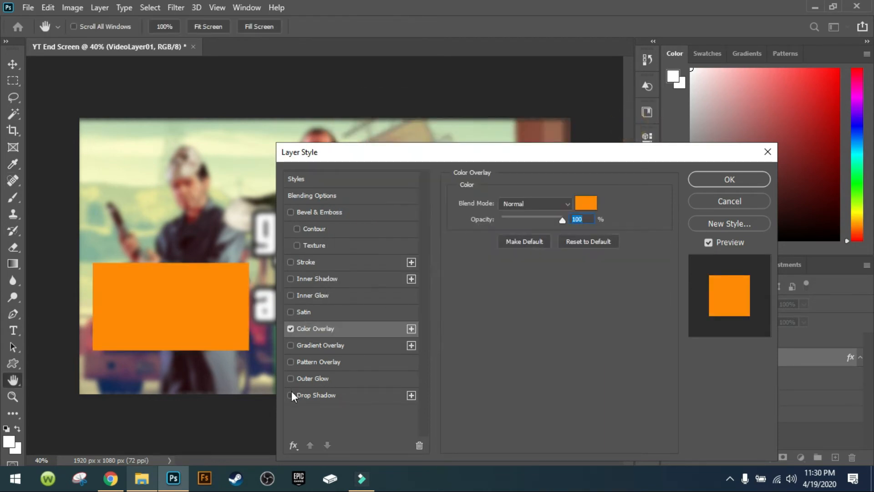
Add a black outside stroke of 6 px to the VideoLayer01 rectangle
left_click(290, 262)
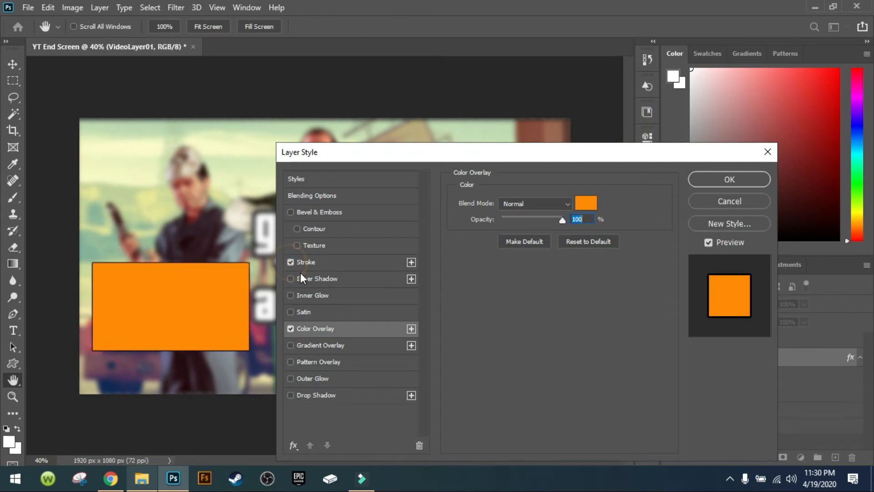
left_click(312, 266)
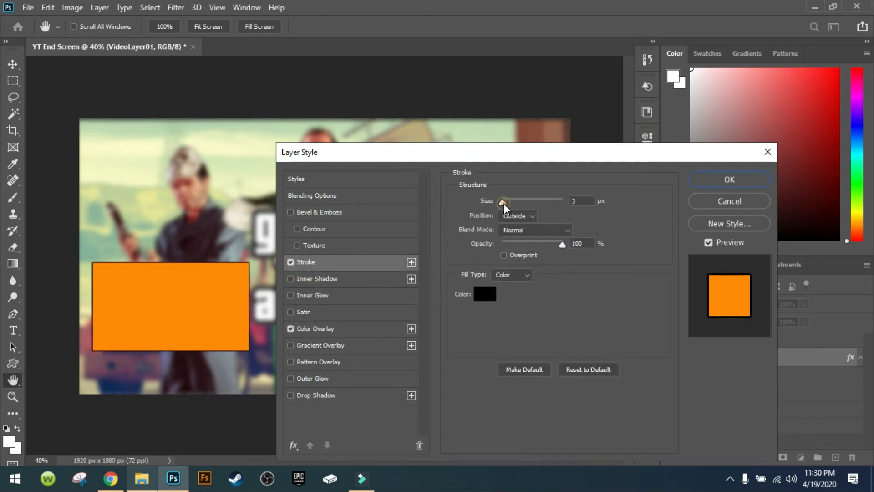
left_click_drag(504, 204, 506, 204)
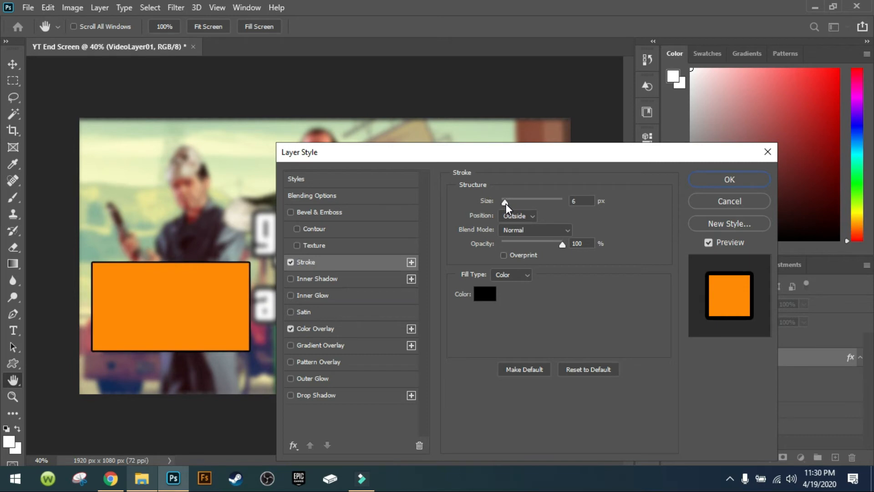
left_click(506, 204)
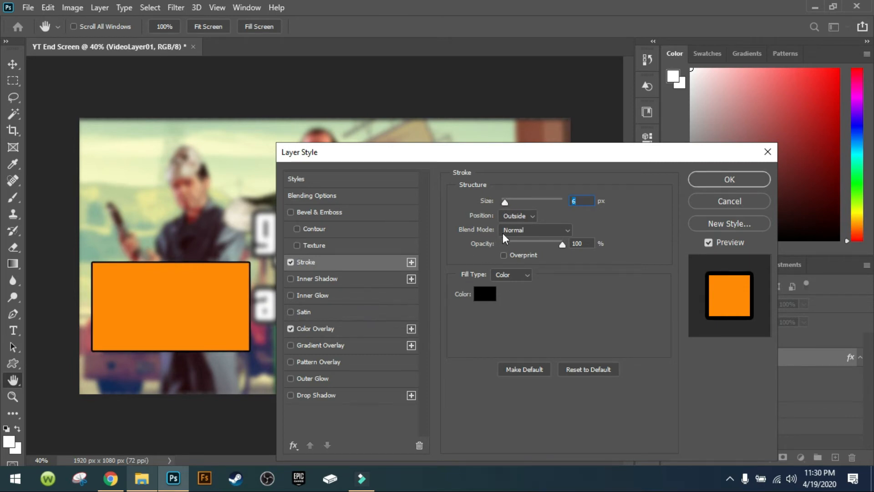
Add a black drop shadow to VideoLayer01 at 90° with 16 px distance and 100% opacity, and apply the layer style
left_click(290, 395)
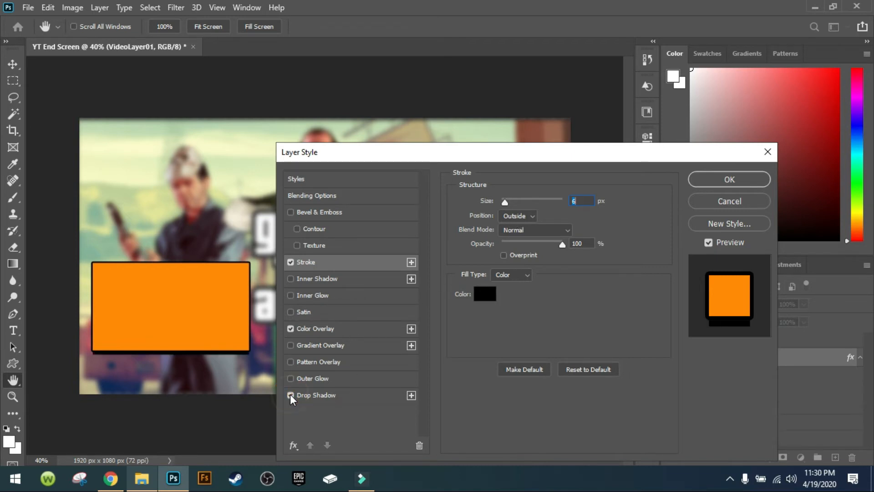
left_click(319, 396)
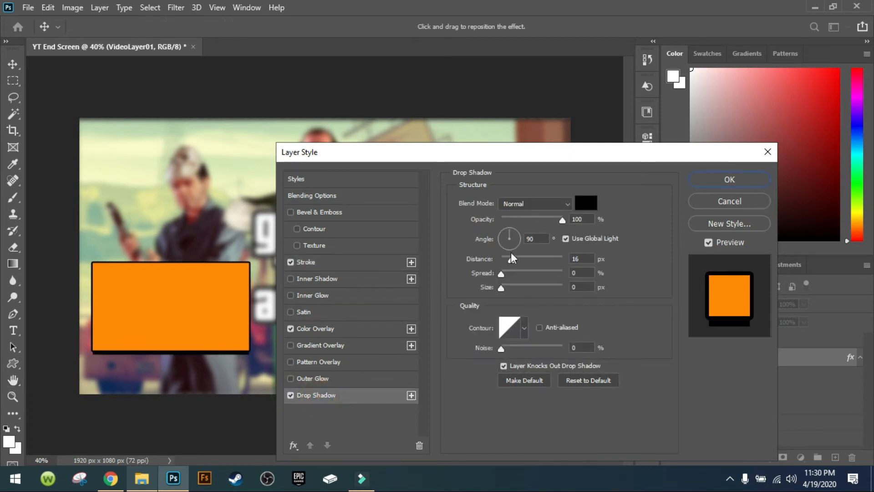
left_click(725, 181)
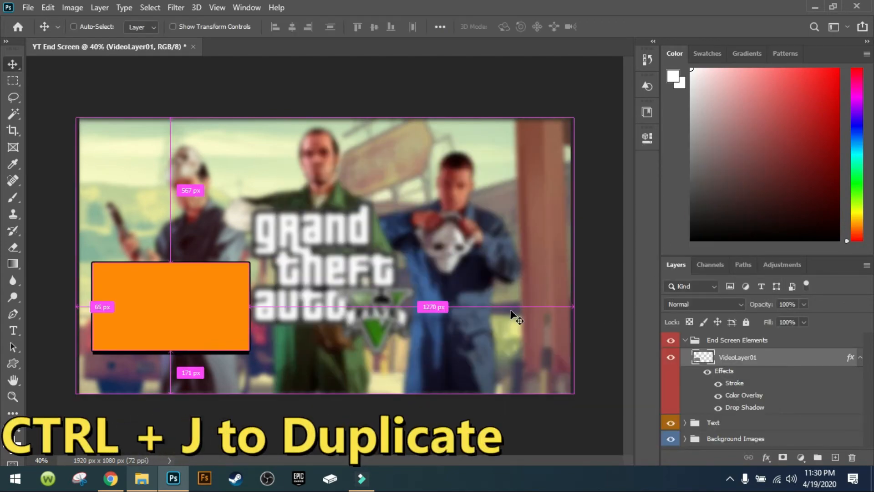
Duplicate VideoLayer01 and place the copy on the right half of the canvas, level with the original rectangle
key("ctrl+j")
left_click_drag(181, 315, 476, 311)
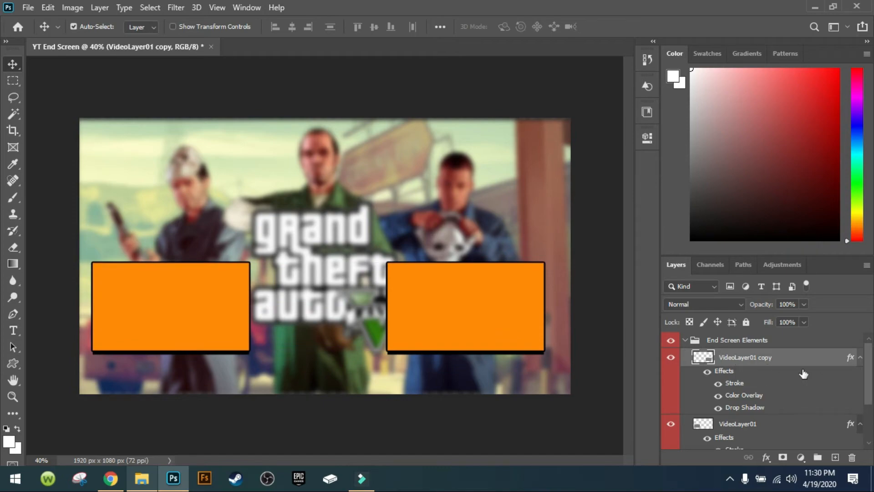
Rename the duplicated layer VideoLayer02 and collapse the effects lists of both video layers
double_click(760, 356)
left_click(757, 357)
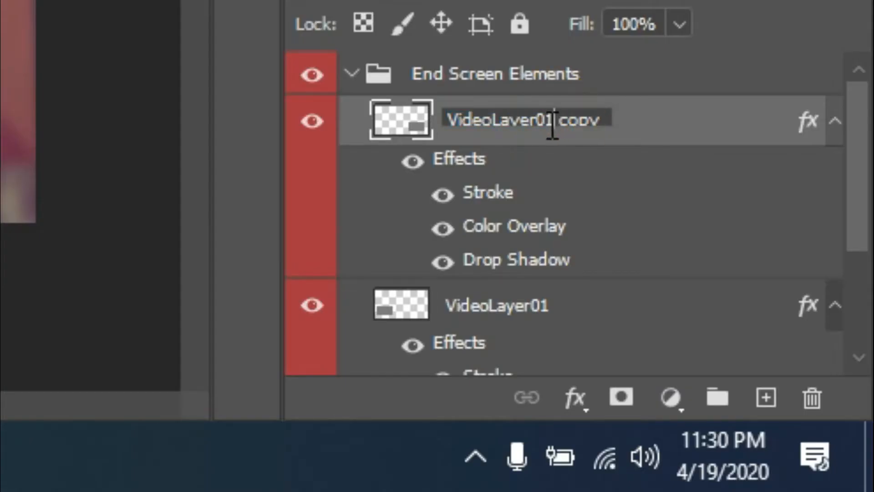
left_click(542, 121)
left_click_drag(548, 124, 607, 122)
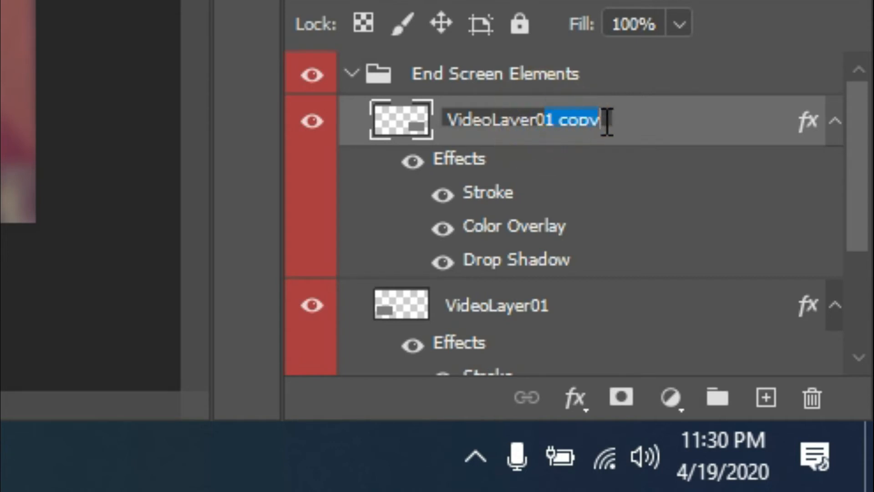
type("2")
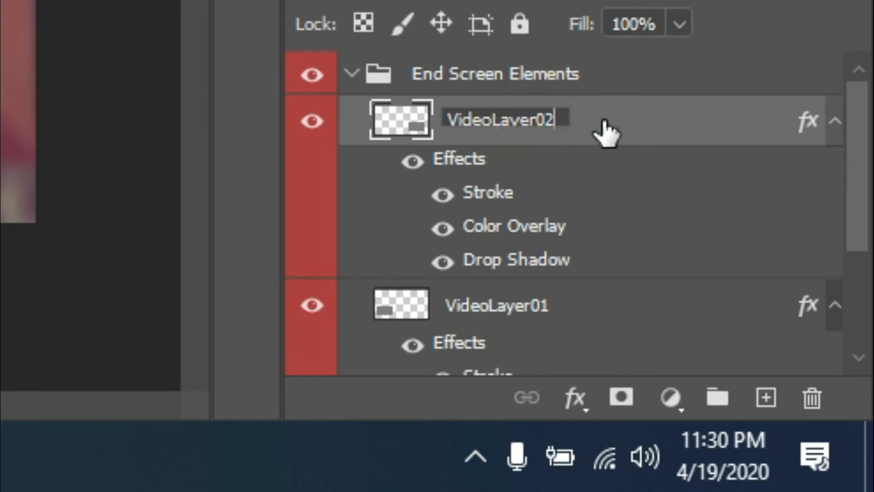
key("Return")
left_click(835, 123)
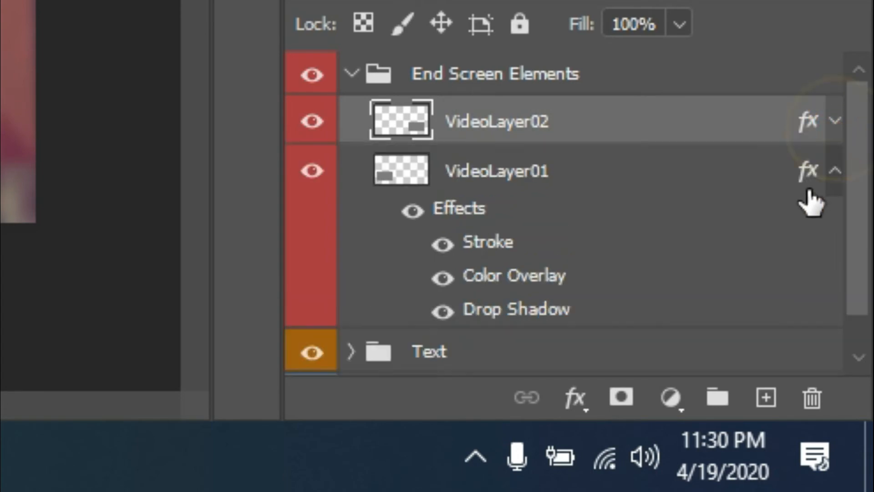
left_click(834, 172)
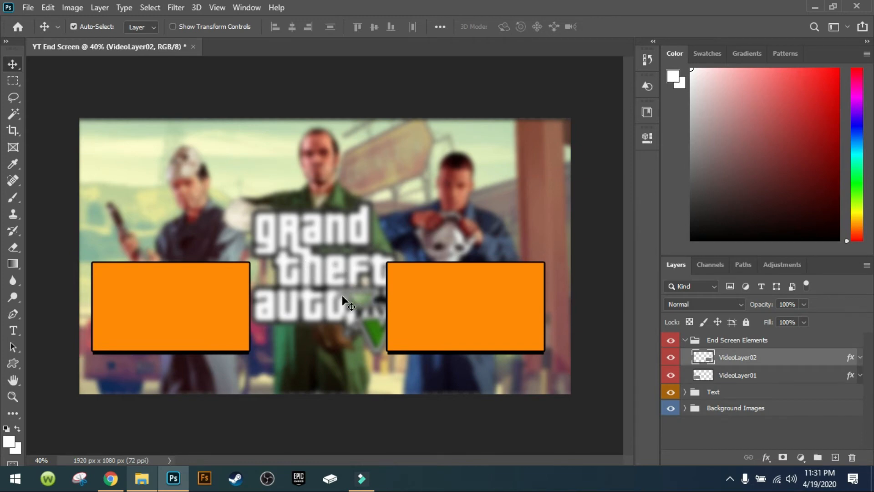
Choose the solid circle as the shape for the Custom Shape Tool
left_click(15, 364)
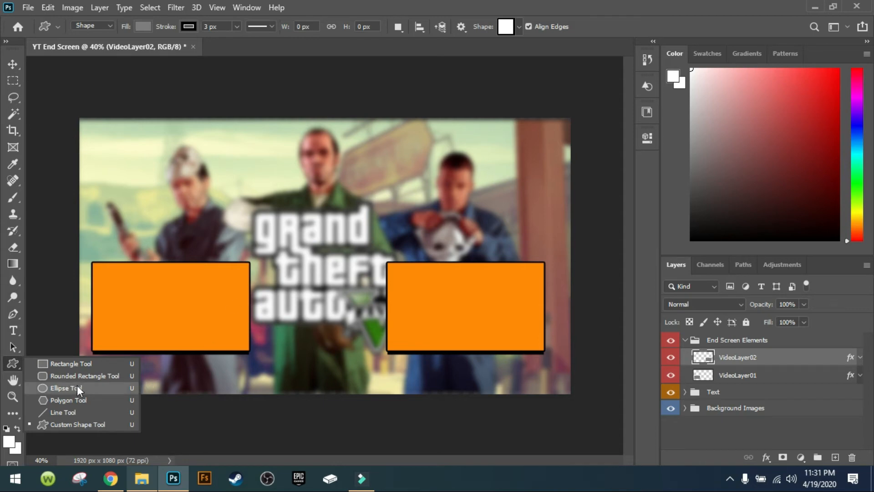
left_click(518, 27)
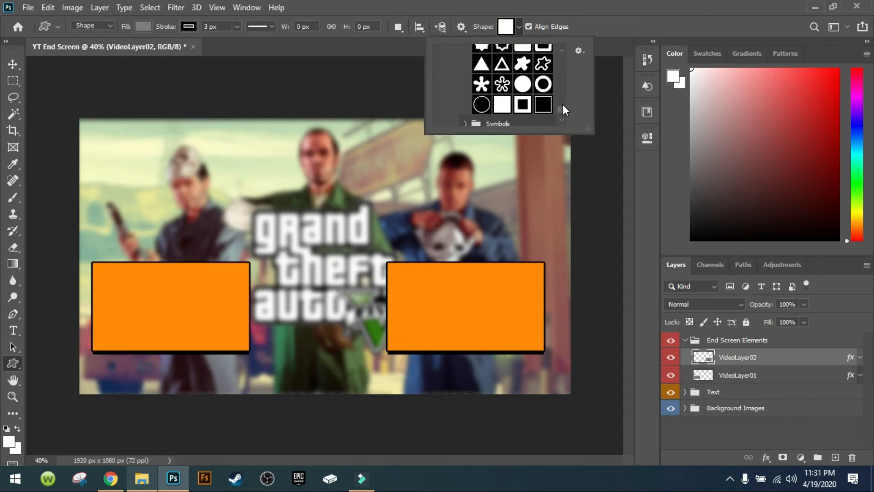
left_click(523, 86)
left_click(516, 25)
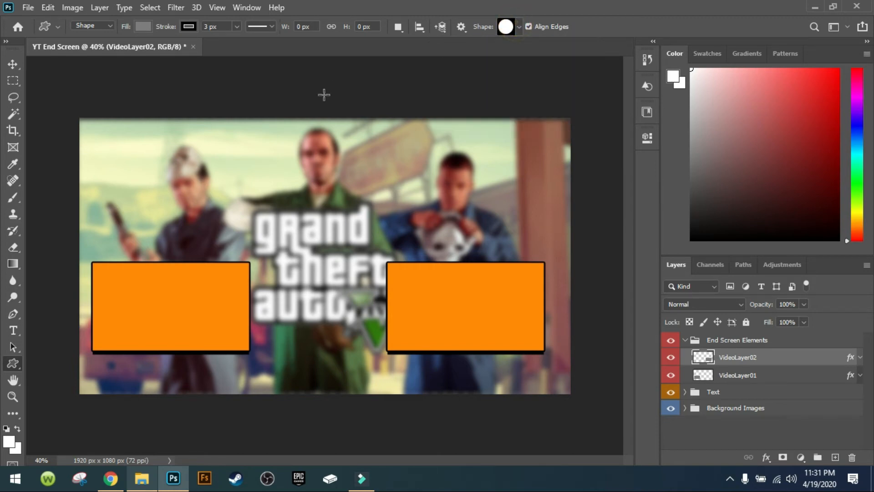
Draw a circle about 298 px across above the left video placeholder, with red fill and a 6 px black stroke
left_click(146, 26)
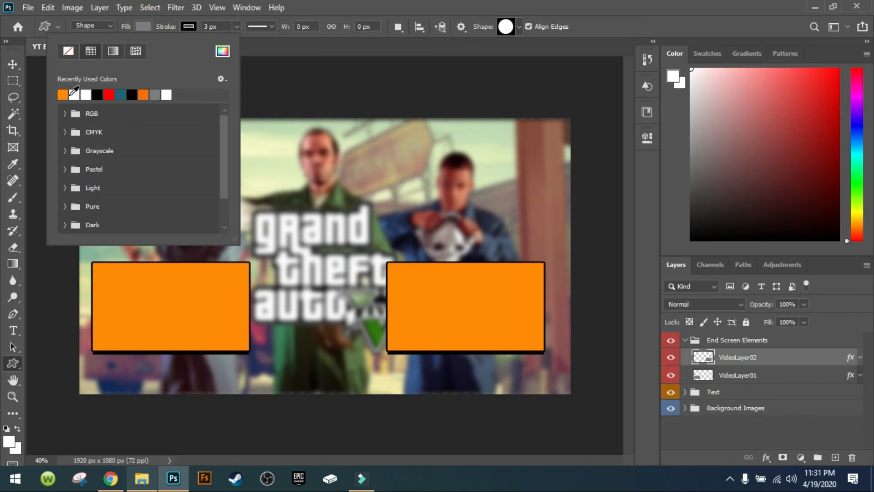
left_click(109, 93)
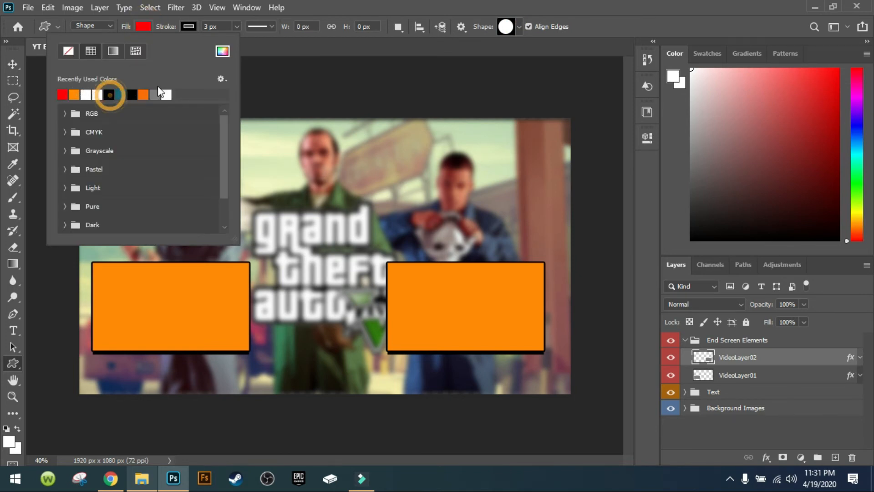
left_click(146, 25)
left_click(207, 26)
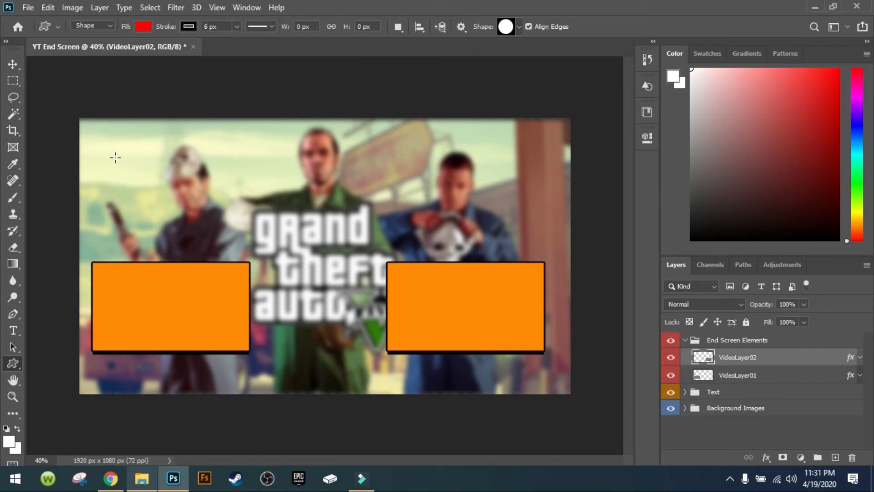
left_click_drag(109, 150, 197, 224)
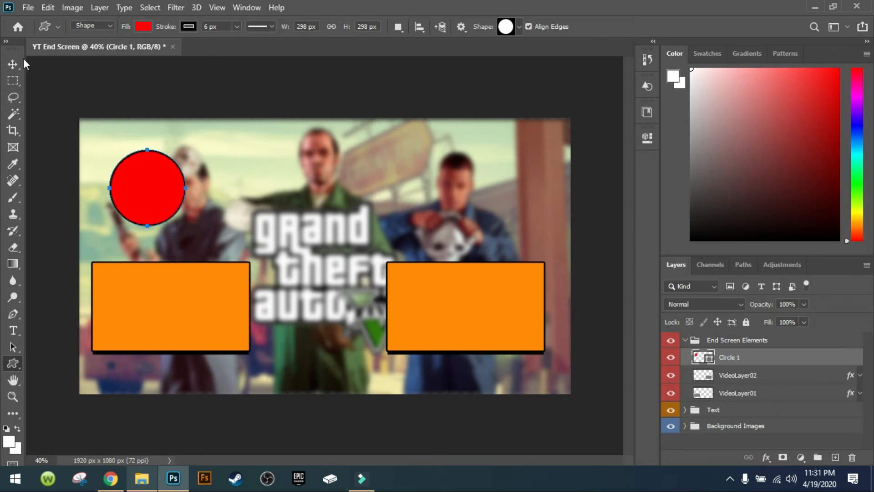
Free-transform the red circle to about 126% width and 122% height, and move it between the two video placeholders
left_click(13, 64)
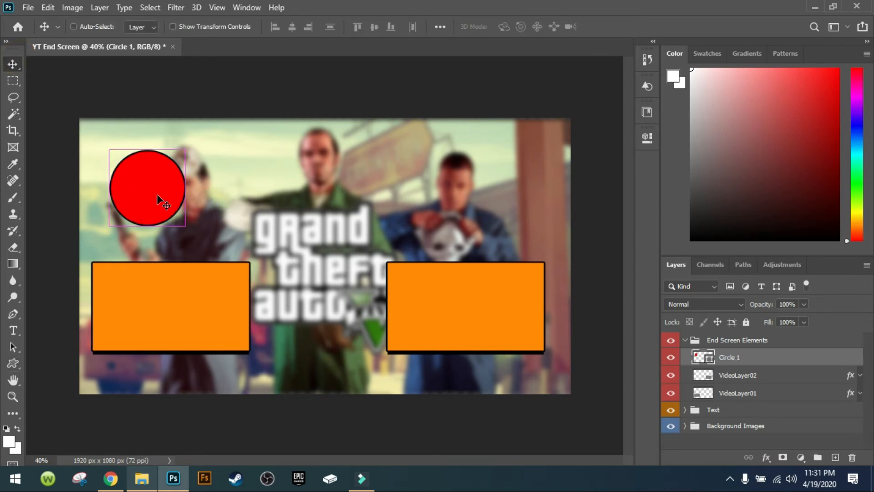
key("ctrl+t")
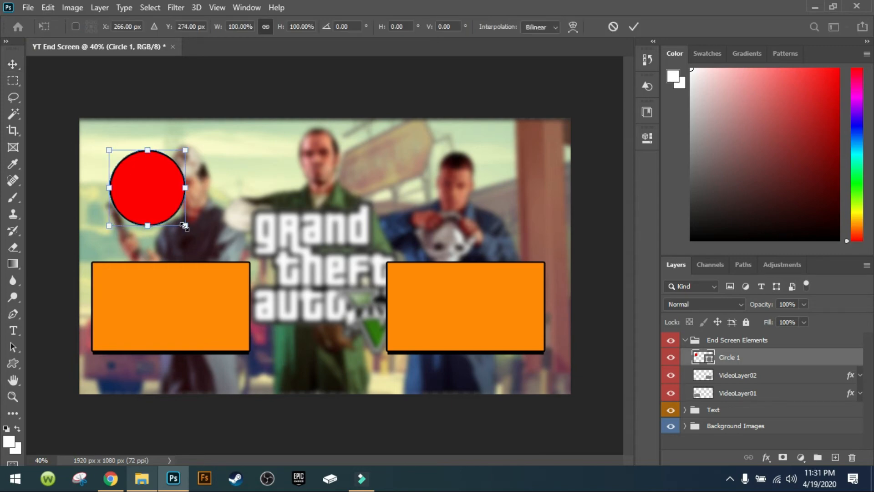
left_click(186, 225)
left_click_drag(185, 225, 203, 243)
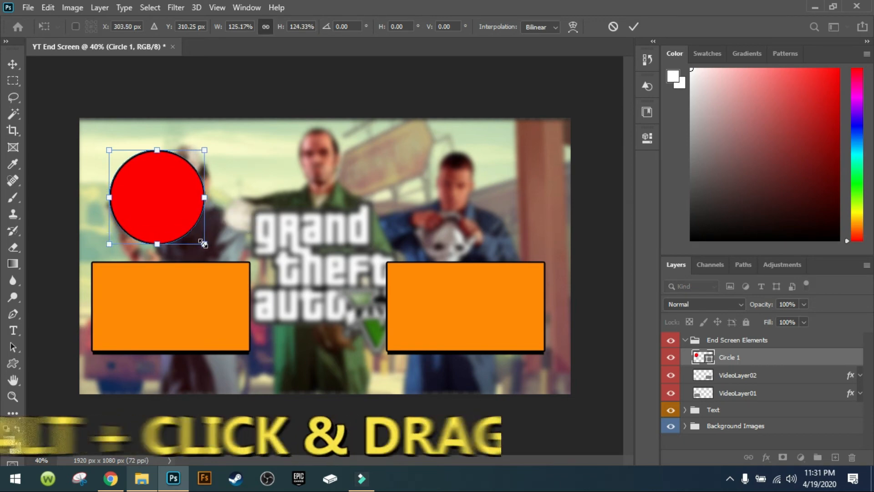
key("ctrl+z")
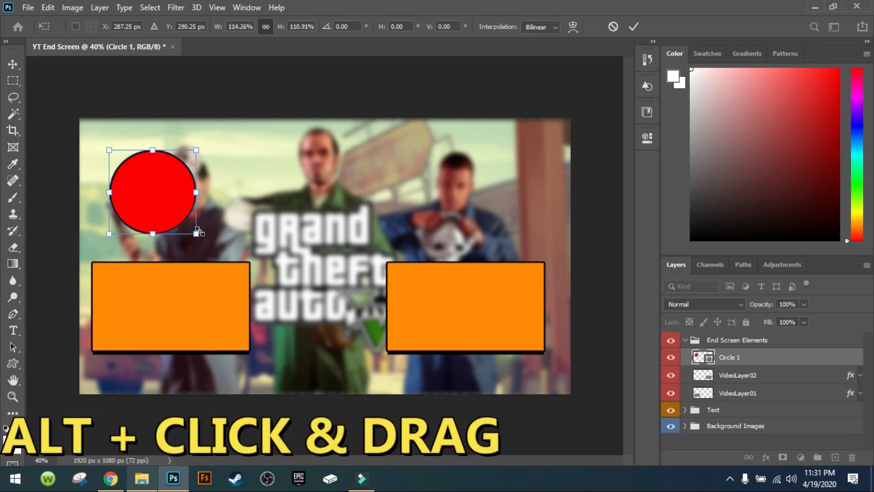
left_click_drag(196, 234, 199, 238)
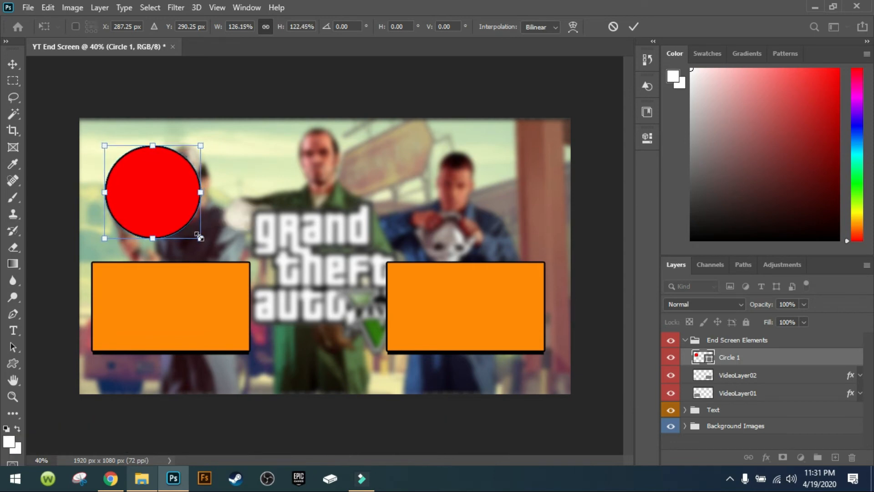
key("Return")
left_click_drag(161, 198, 325, 223)
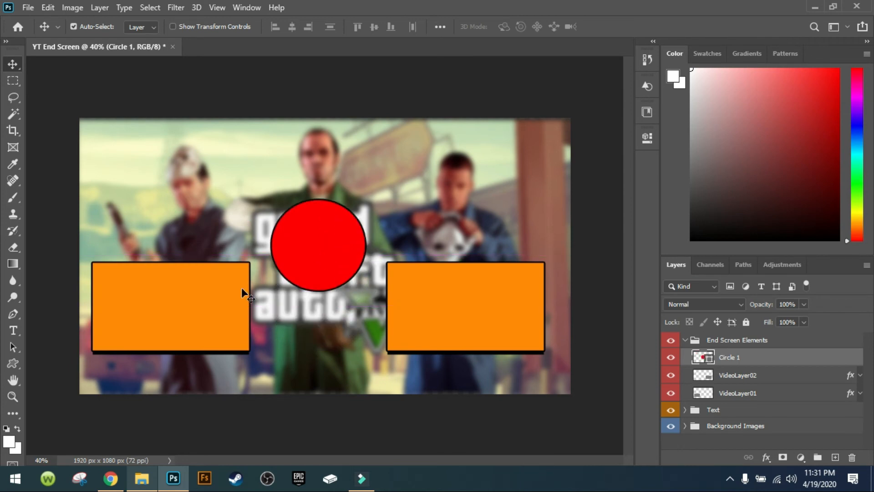
left_click_drag(197, 303, 198, 242)
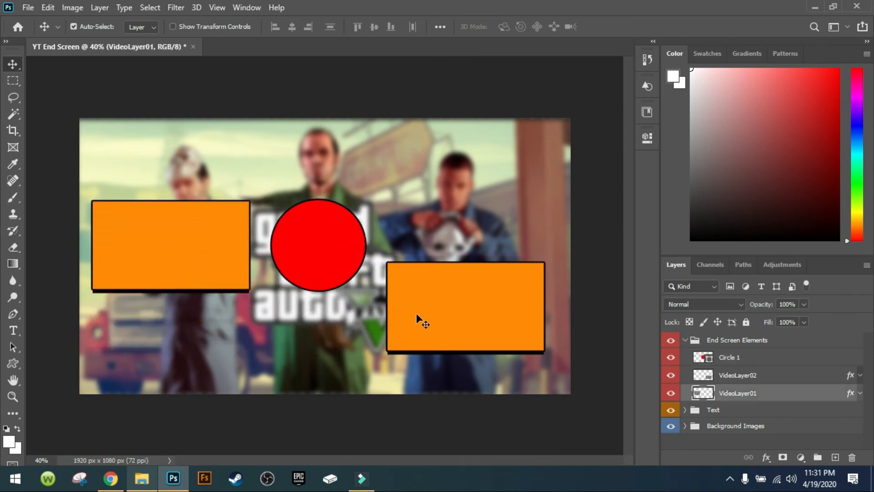
left_click_drag(416, 312, 440, 311)
left_click_drag(179, 254, 176, 305)
Move the red circle above the left video placeholder, near the canvas's upper-left corner, and collapse the End Screen Elements group
left_click_drag(304, 265, 150, 196)
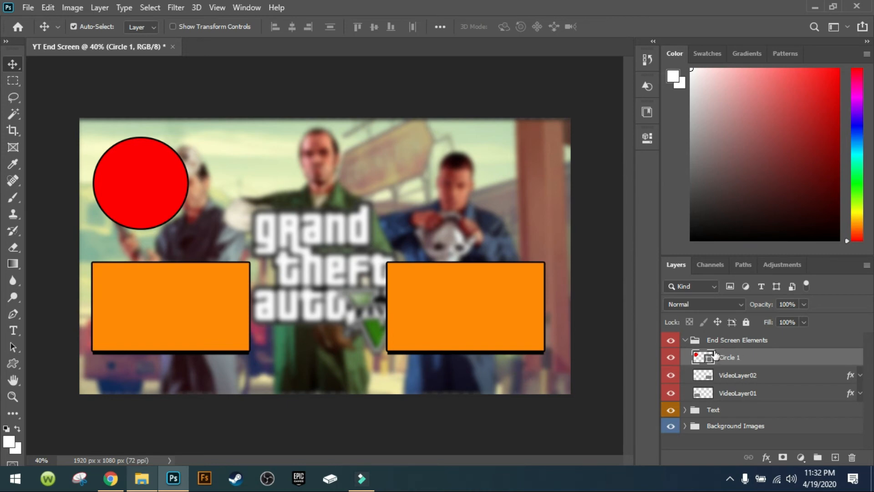
left_click(685, 339)
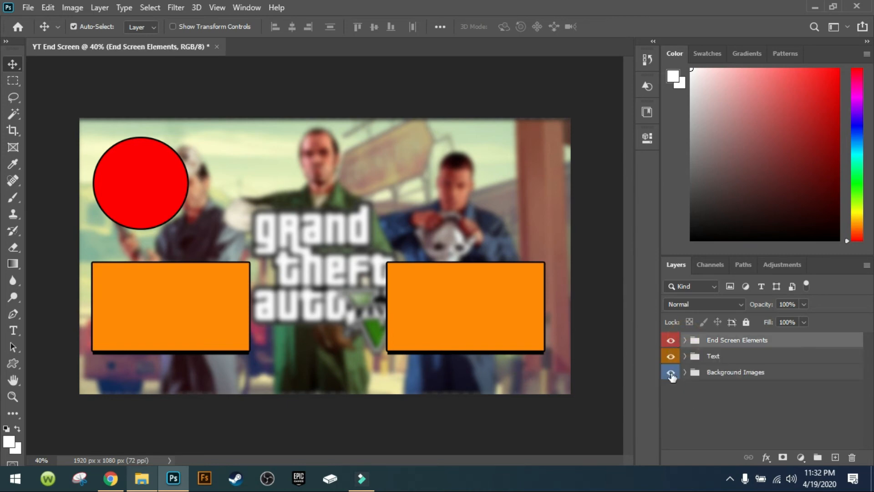
Create a new empty layer, place it inside the Text group and expand that group
left_click(725, 354)
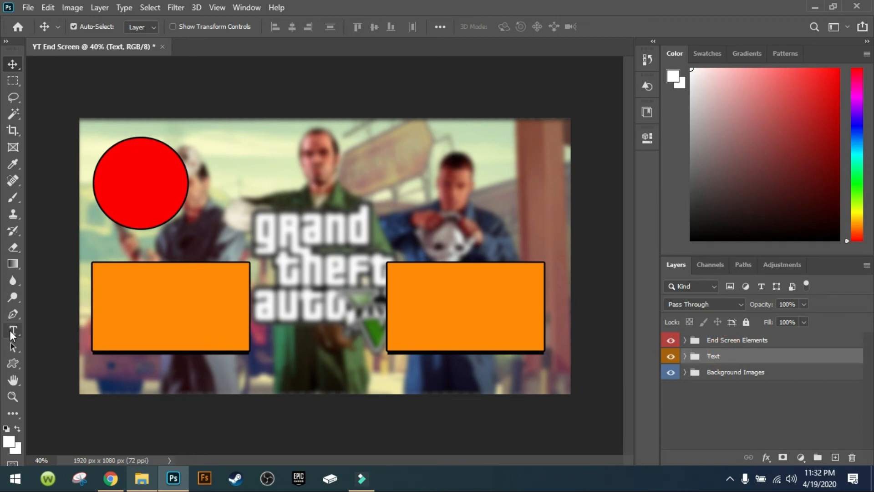
left_click(834, 456)
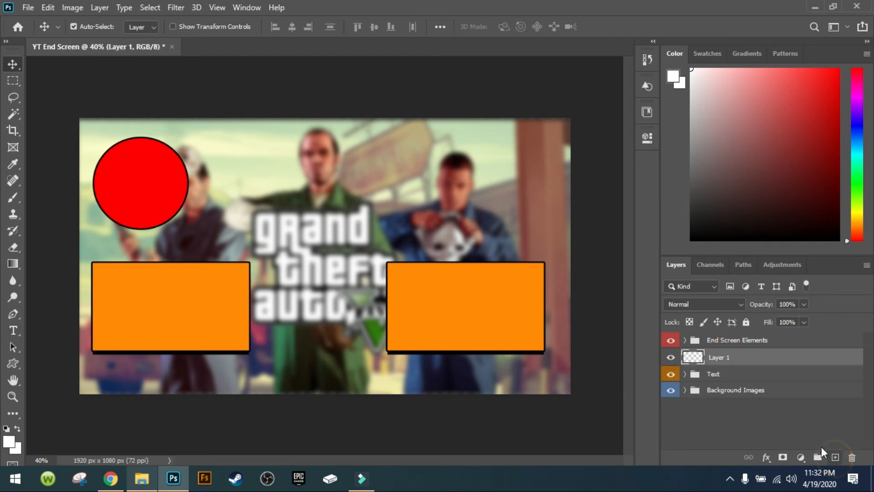
mouse_move(716, 358)
left_mouse_down()
mouse_move(726, 366)
mouse_move(718, 374)
left_mouse_up()
left_click(687, 356)
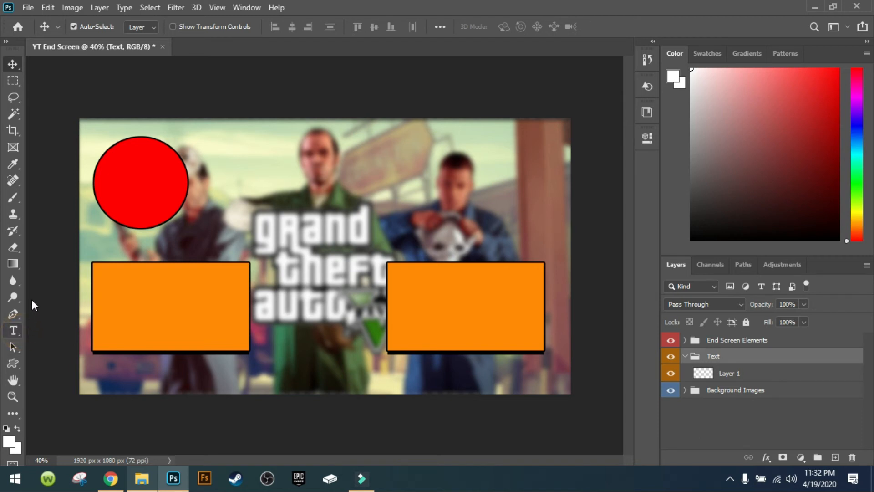
Start a horizontal text line in Bebas Neue above the left video placeholder, with the font size reduced to 132.11 pt
left_click(14, 329)
left_click(14, 331)
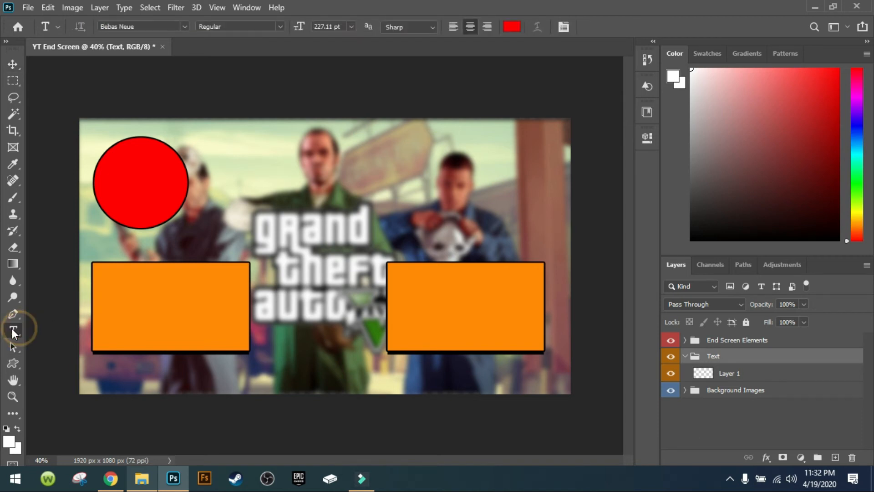
right_click(13, 332)
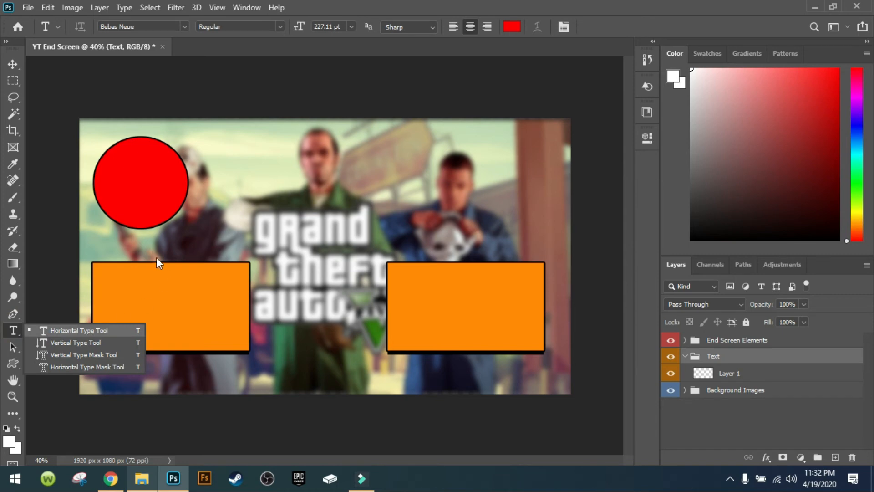
left_click(142, 26)
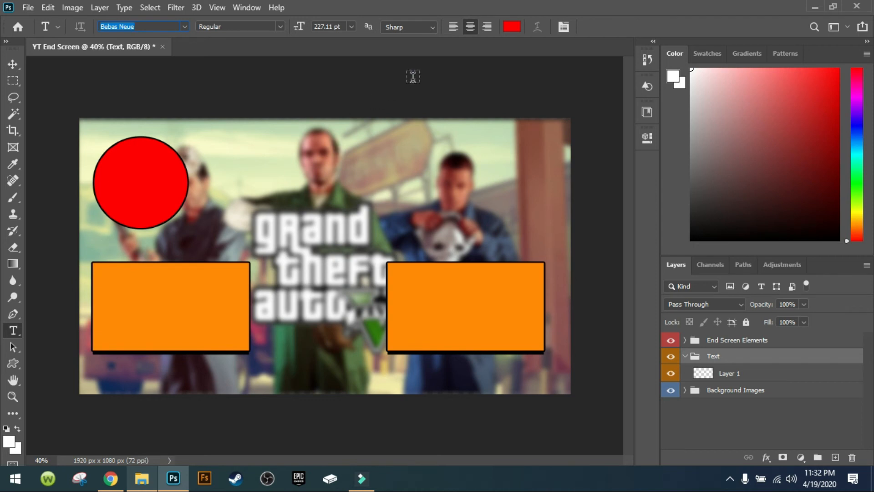
left_click(105, 246)
left_click(106, 246)
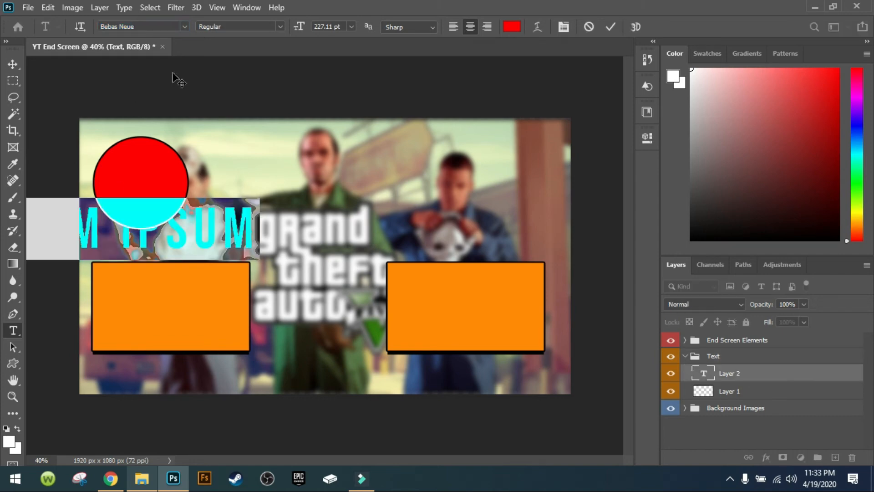
left_click_drag(305, 26, 239, 28)
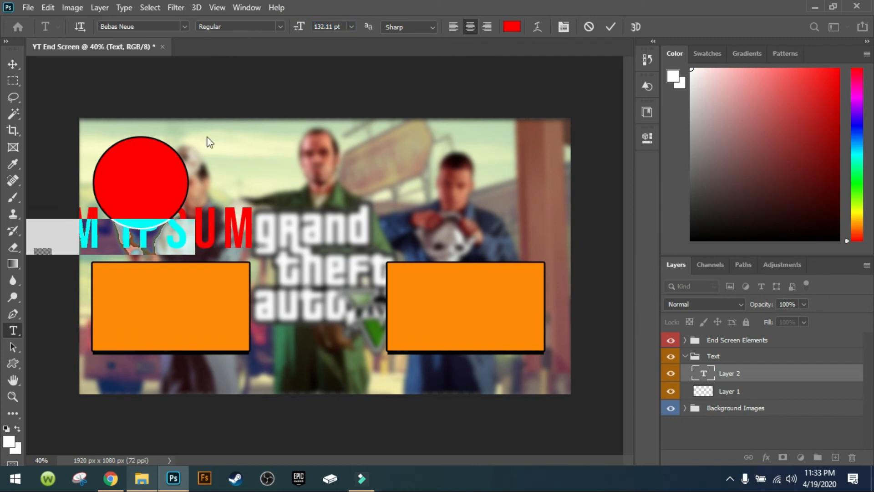
left_click_drag(75, 258, 157, 261)
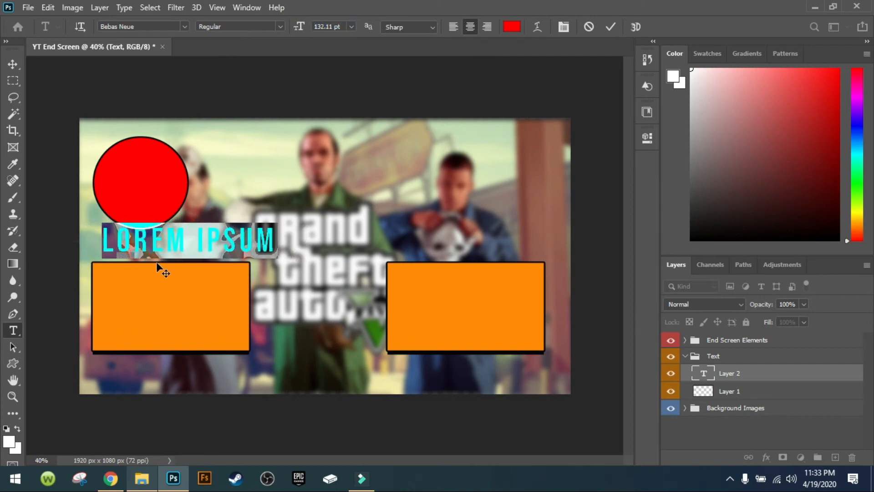
Enter SUBSCRIBE! as the text and position it between the red circle and the left video placeholder
type("SU")
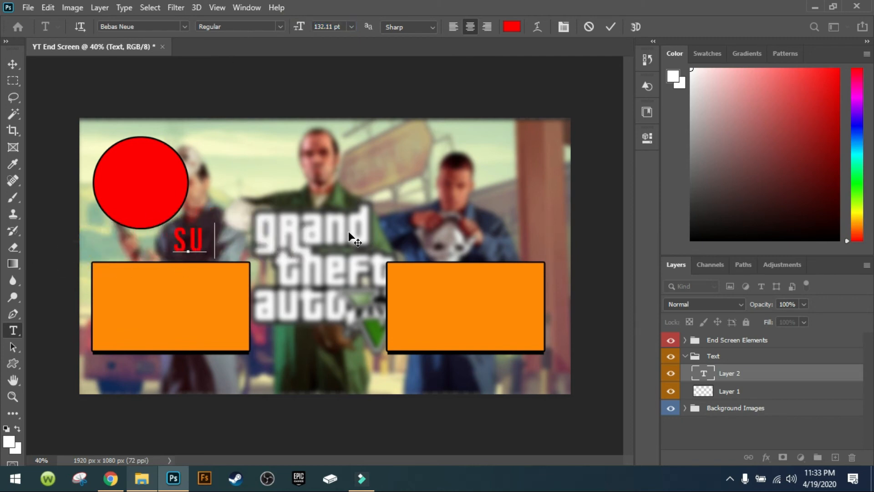
type("BSCRIBE!")
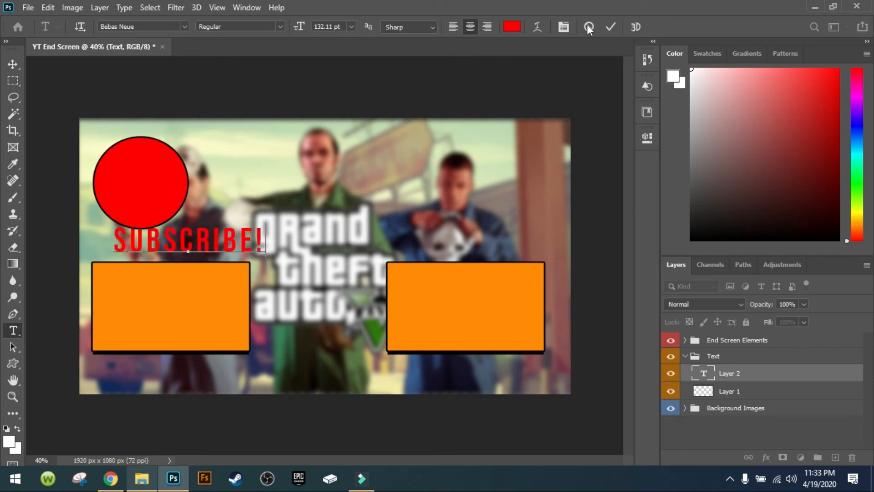
left_click_drag(179, 260, 171, 263)
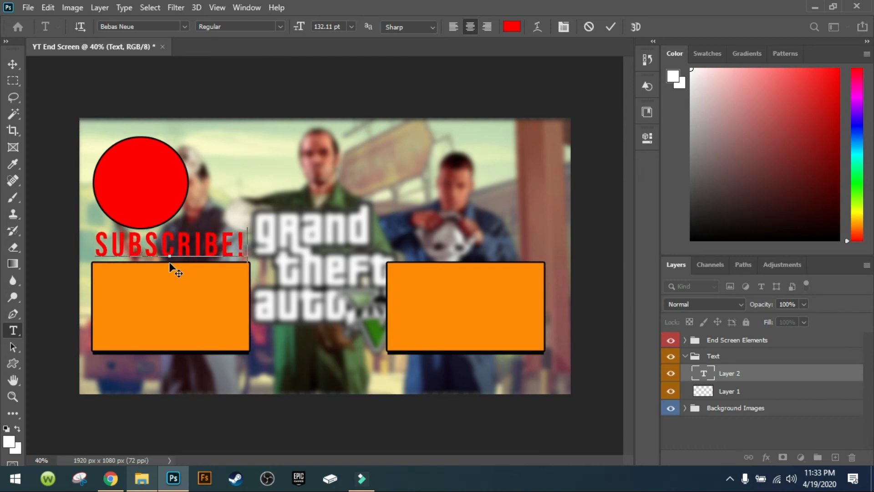
left_click(610, 28)
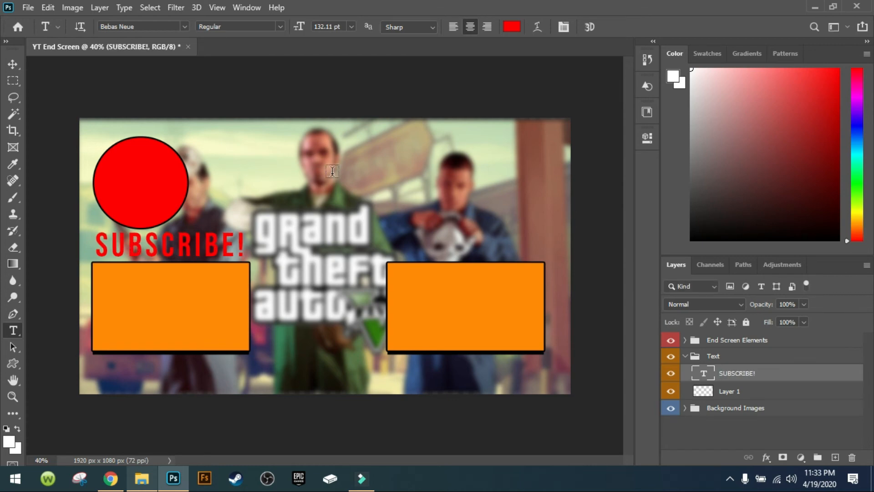
Delete the empty Layer 1 from the Text group
left_click(13, 62)
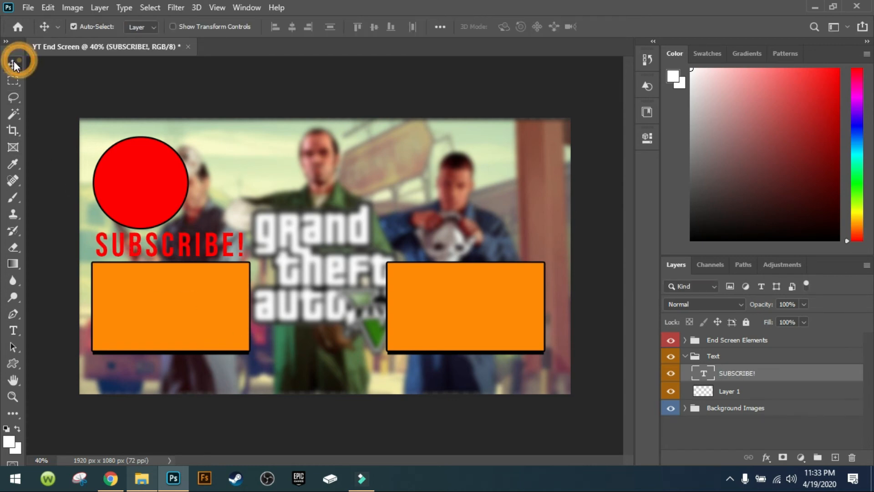
left_click(731, 392)
key("Delete")
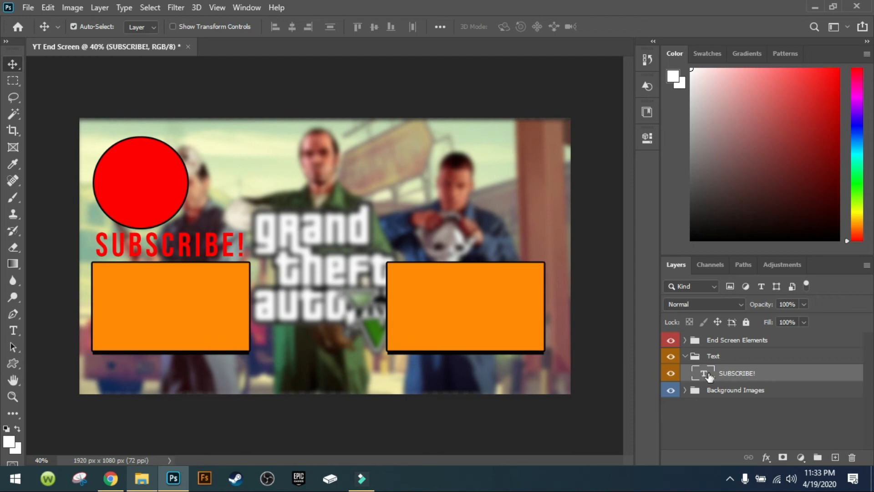
Enable the Stroke and Drop Shadow layer styles on the SUBSCRIBE! text
right_click(747, 376)
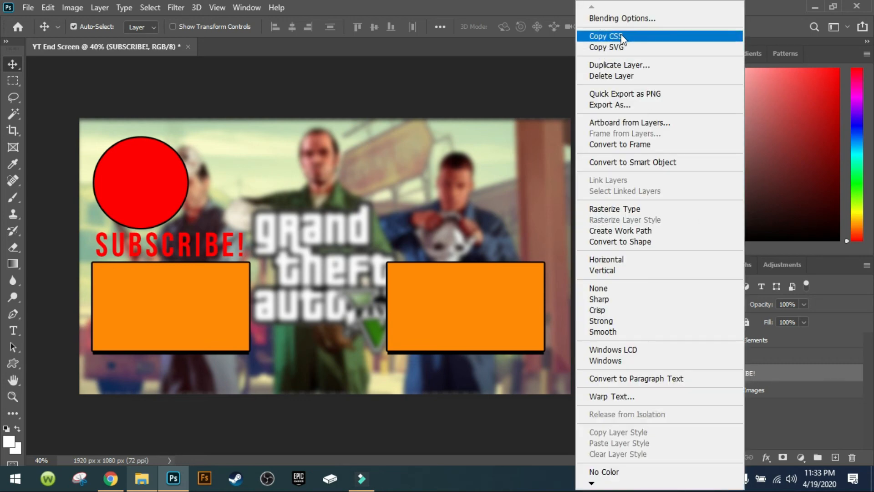
left_click(620, 20)
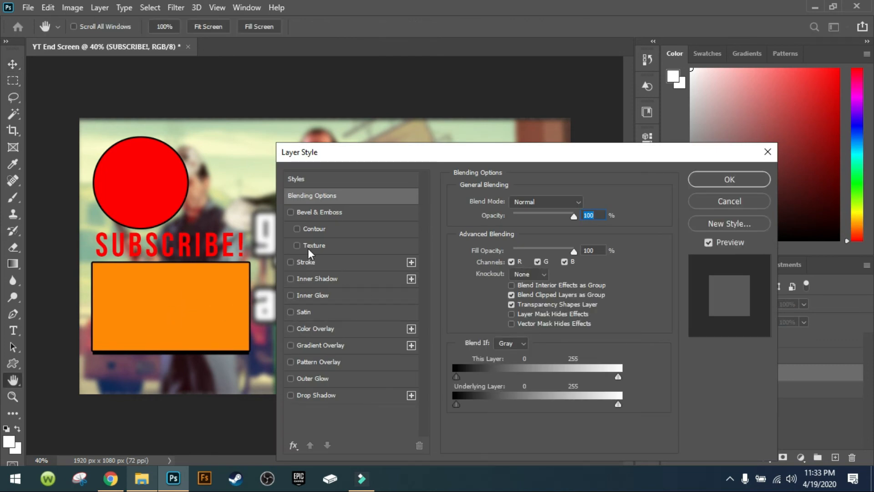
left_click(290, 262)
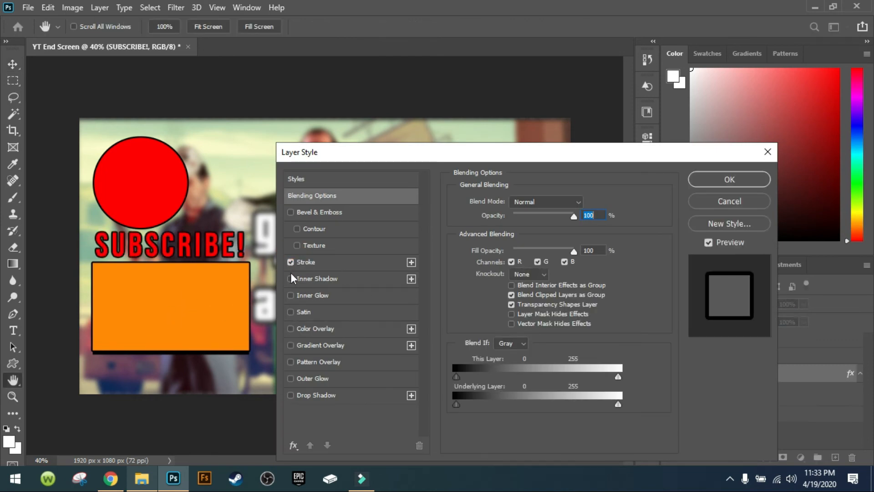
left_click(290, 395)
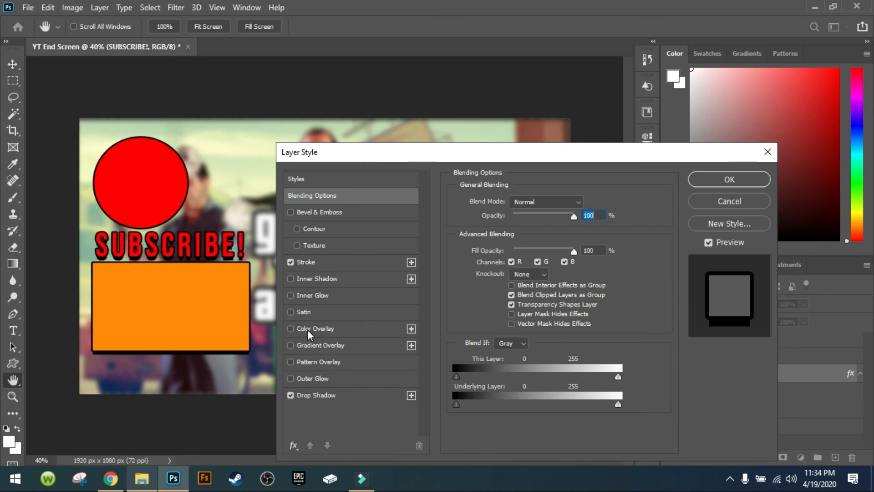
Add a blue color overlay, 0006ff, to the SUBSCRIBE! text and apply the layer styles
left_click(295, 328)
left_click(327, 328)
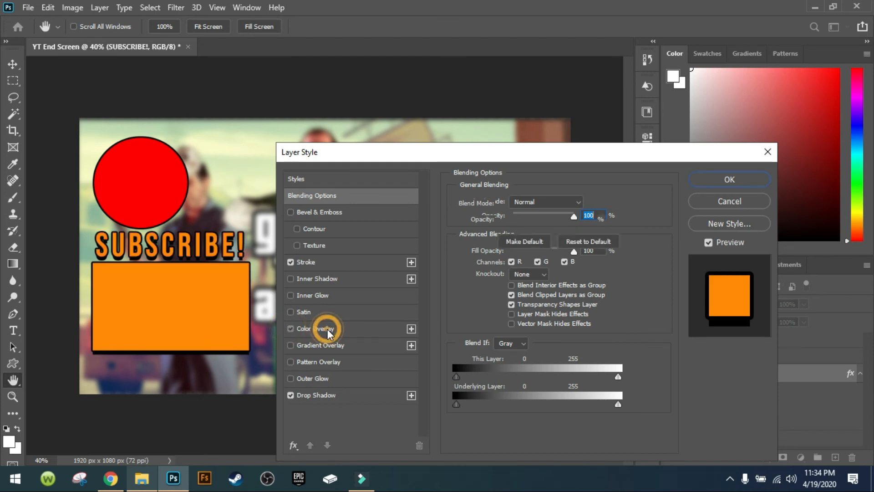
left_click(585, 204)
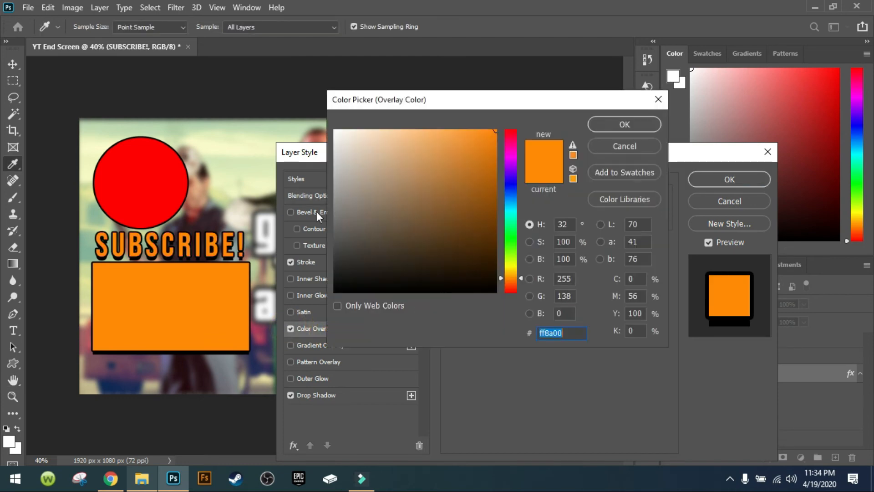
left_click(506, 173)
left_click_drag(509, 181, 509, 184)
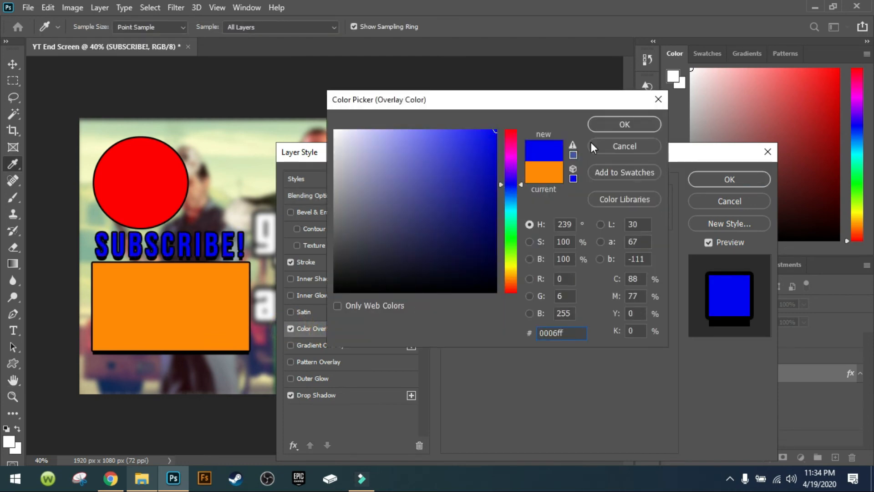
left_click(624, 132)
left_click(719, 184)
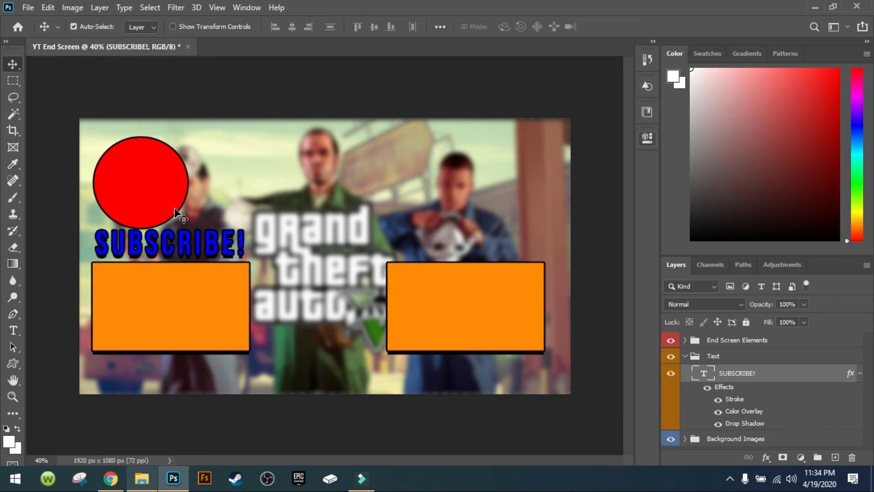
Scale the SUBSCRIBE! text down to about 105.55 pt beneath the circle, and collapse its effects list
key("ctrl+t")
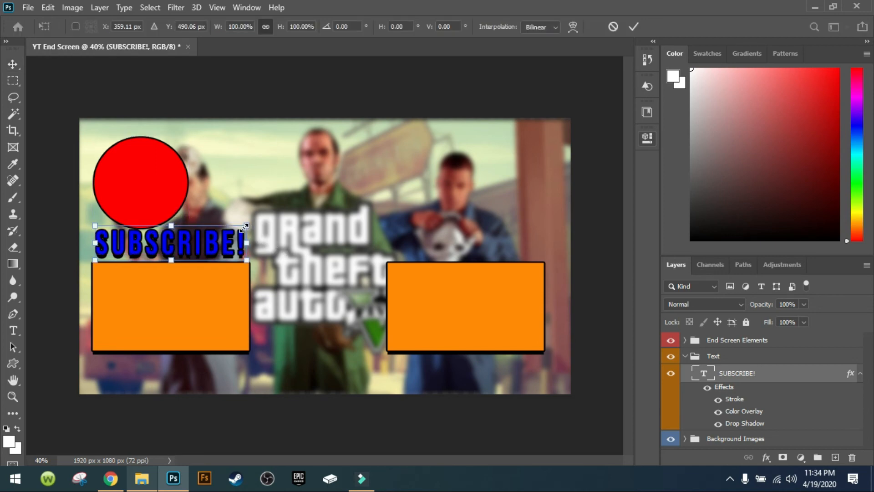
left_click_drag(246, 227, 198, 248)
key("Return")
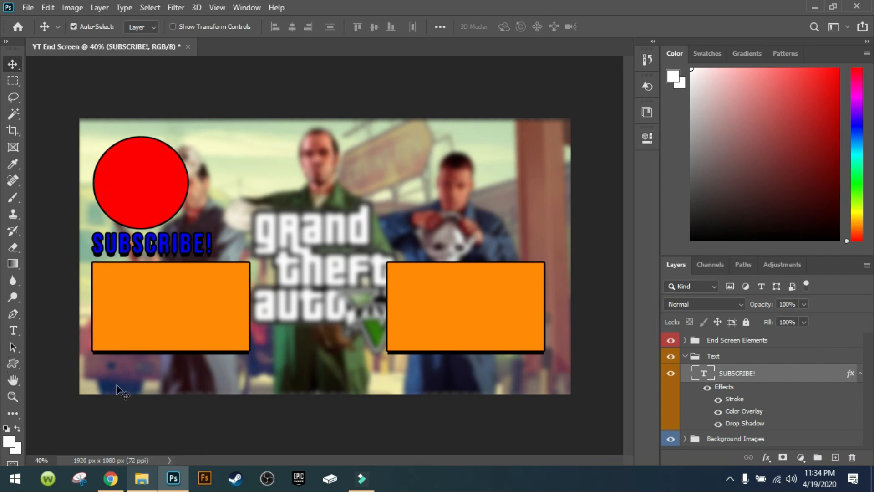
left_click(859, 373)
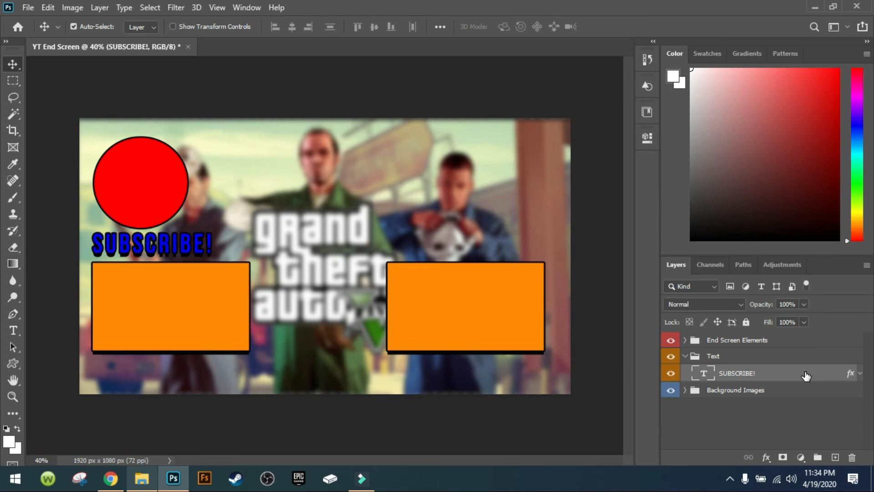
Duplicate the SUBSCRIBE! text twice and place one copy below each video placeholder
key("ctrl")
key("ctrl+j")
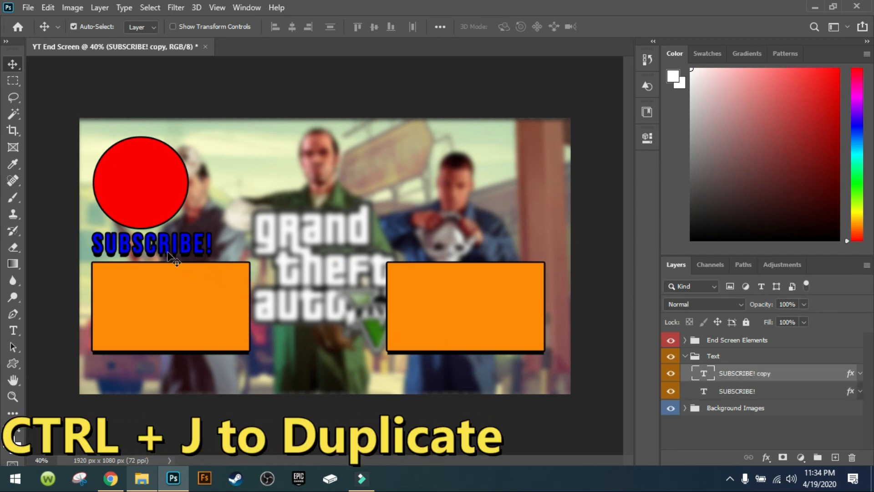
left_click_drag(177, 256, 479, 373)
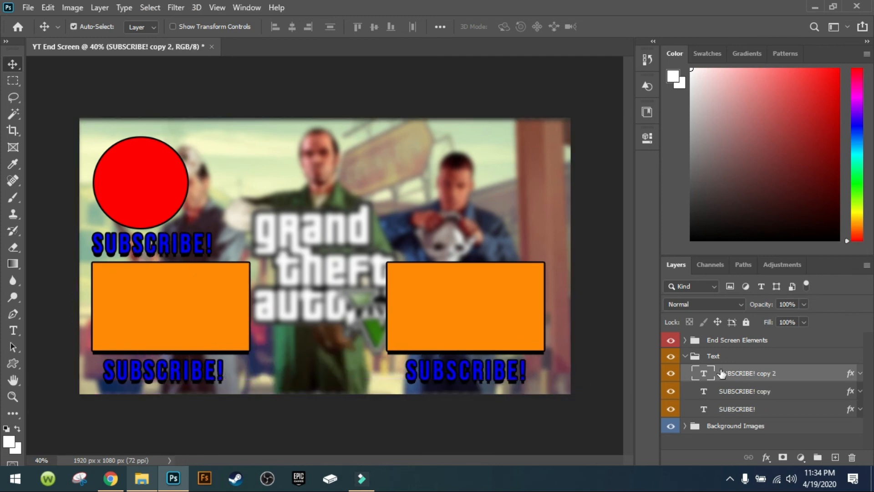
Replace the text below the left video placeholder with PREVIOUS
left_click(702, 392)
double_click(702, 392)
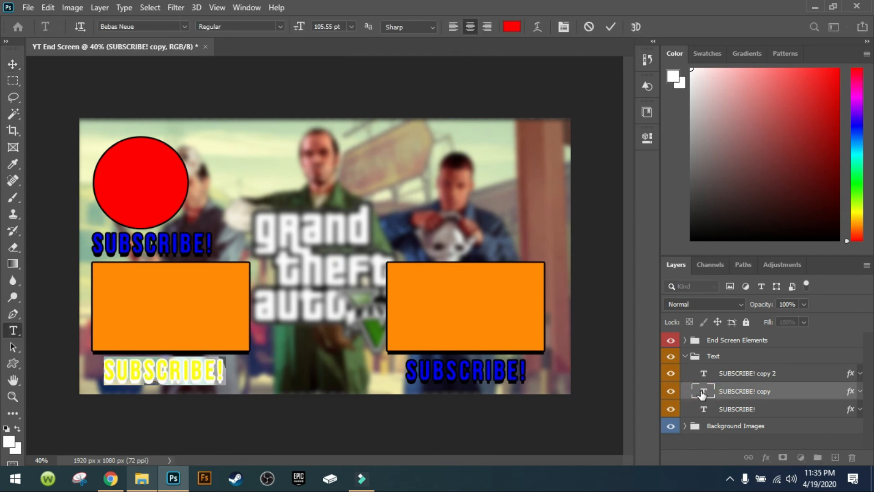
type("PREVIOUS")
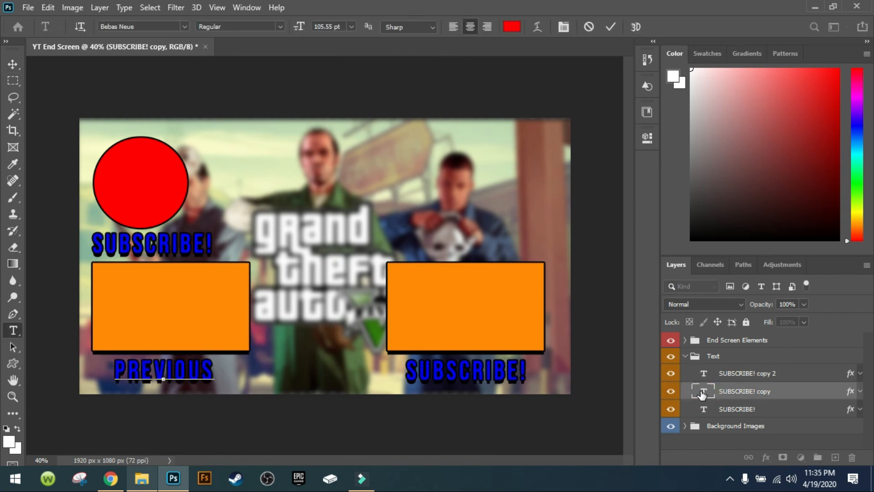
left_click(602, 23)
Replace the text below the right video placeholder with RANDOM and return to the Move tool
double_click(706, 377)
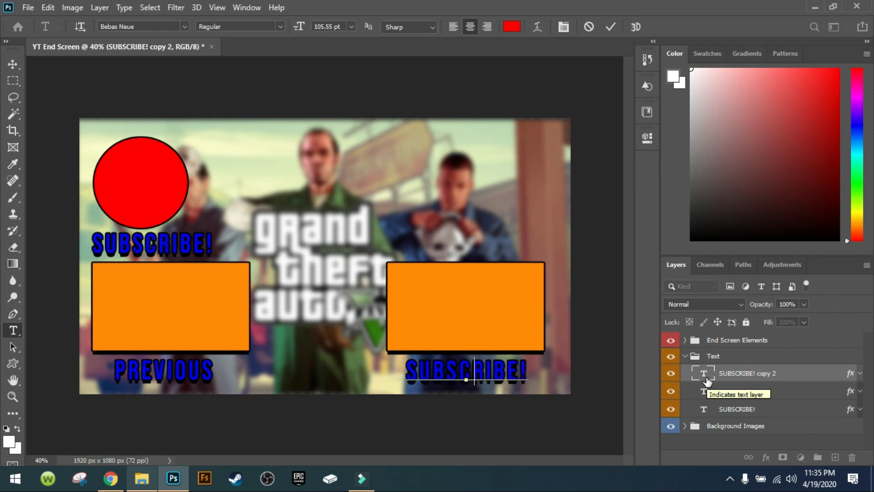
type("RANDOM")
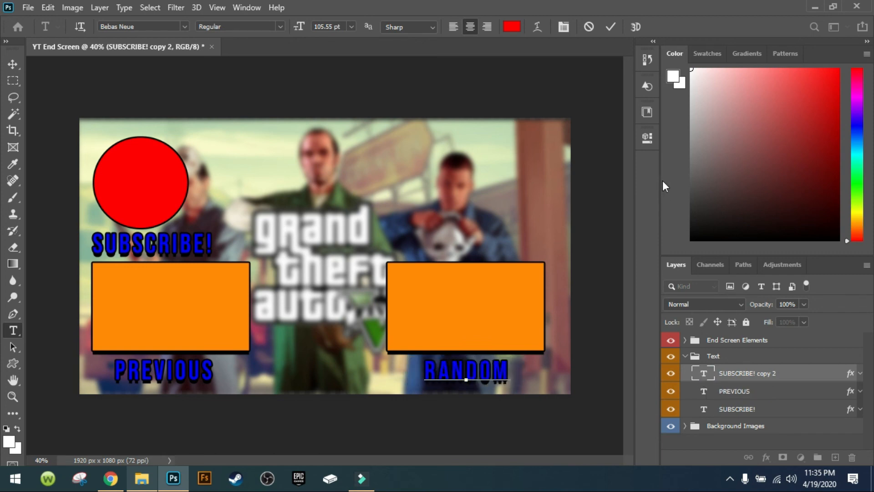
left_click(611, 27)
key("v")
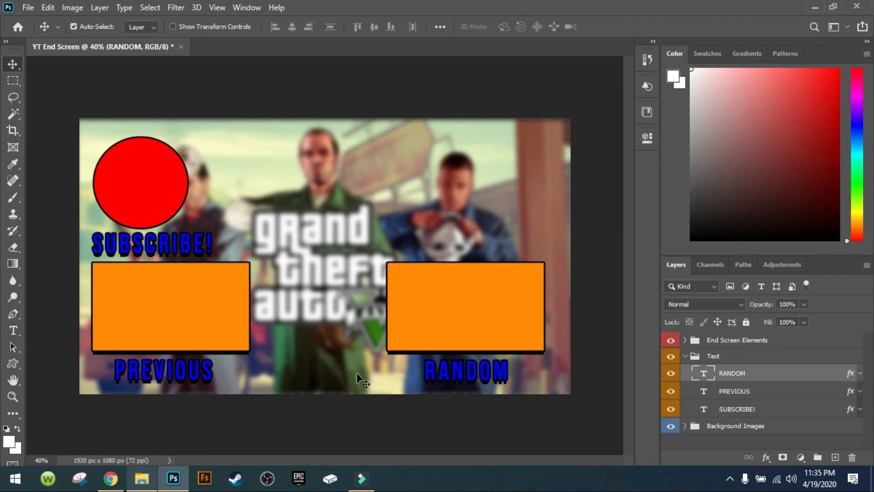
Nudge the PREVIOUS label slightly beneath its video placeholder and collapse the Text group
left_click(142, 373)
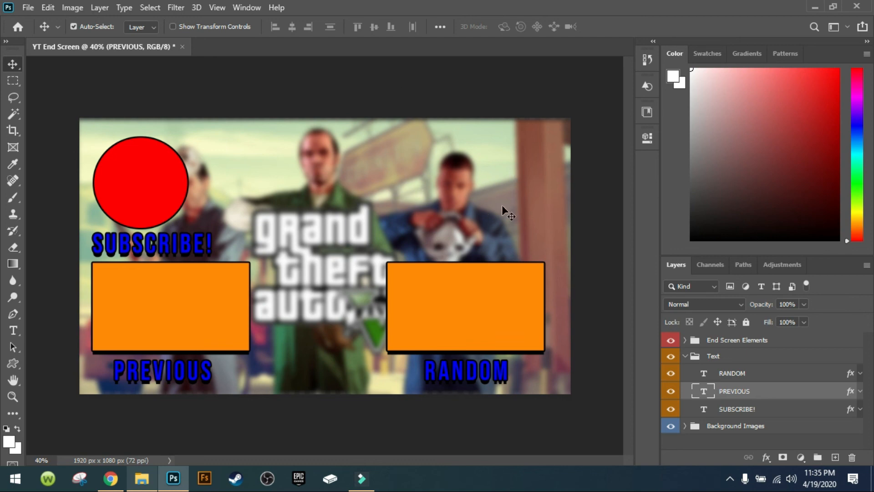
left_click(688, 358)
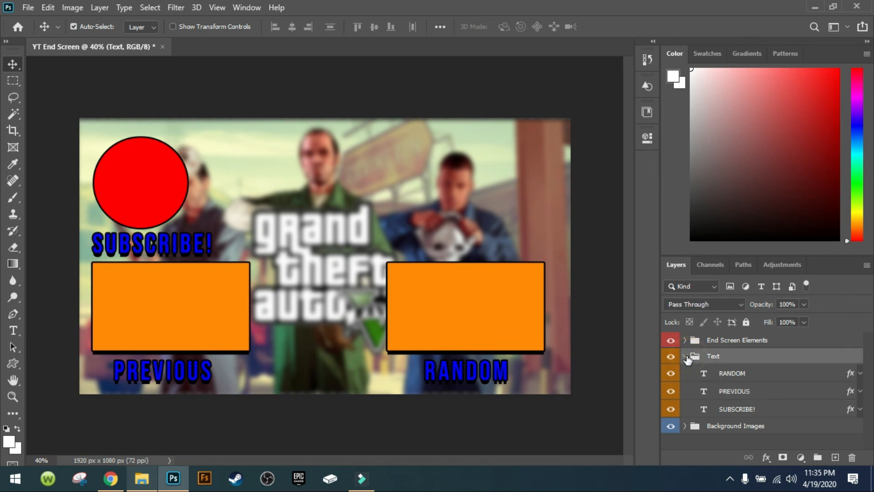
left_click(685, 357)
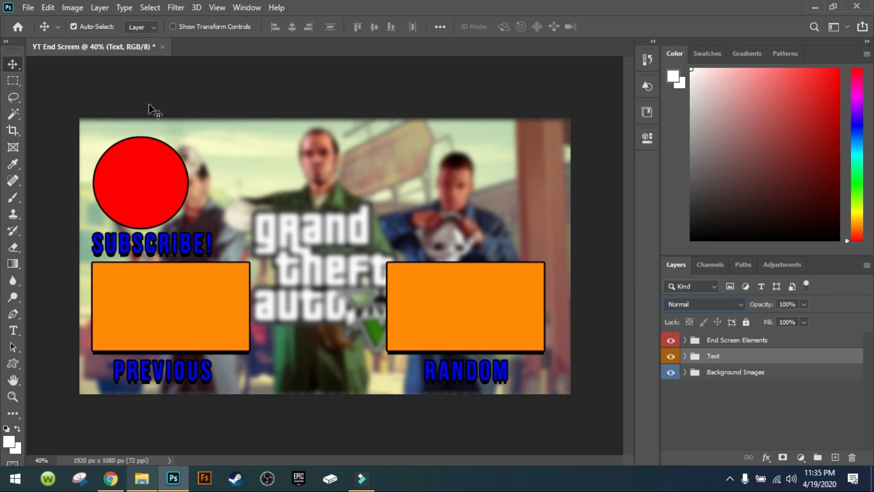
Save the end screen on the computer in Creative Cloud Files as the JPEG YT End Screen, quality 8, Baseline ("Standard")
left_click(26, 8)
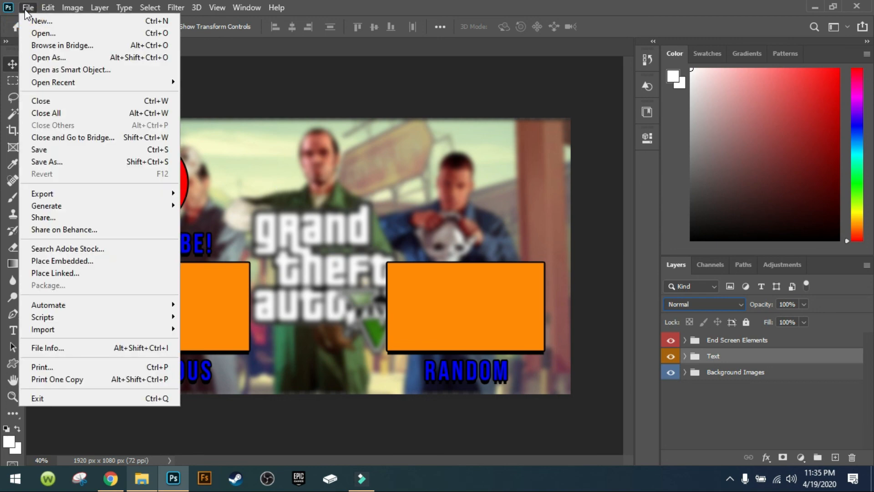
left_click(48, 163)
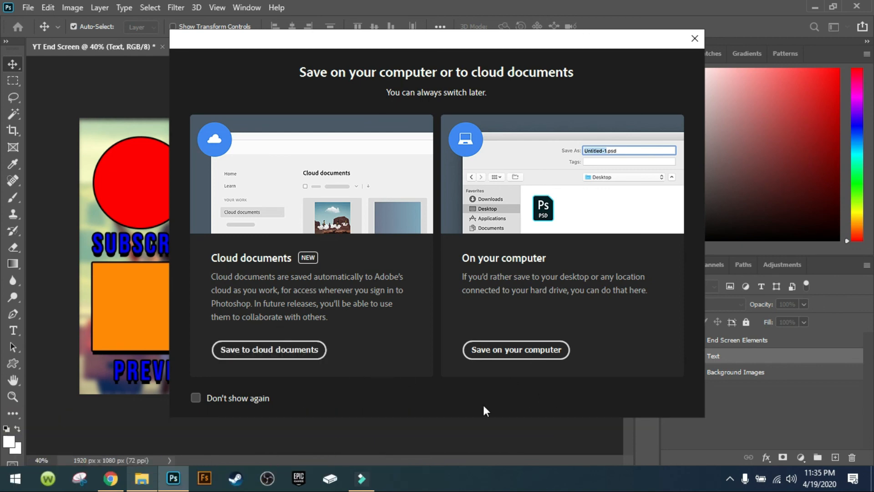
left_click(499, 352)
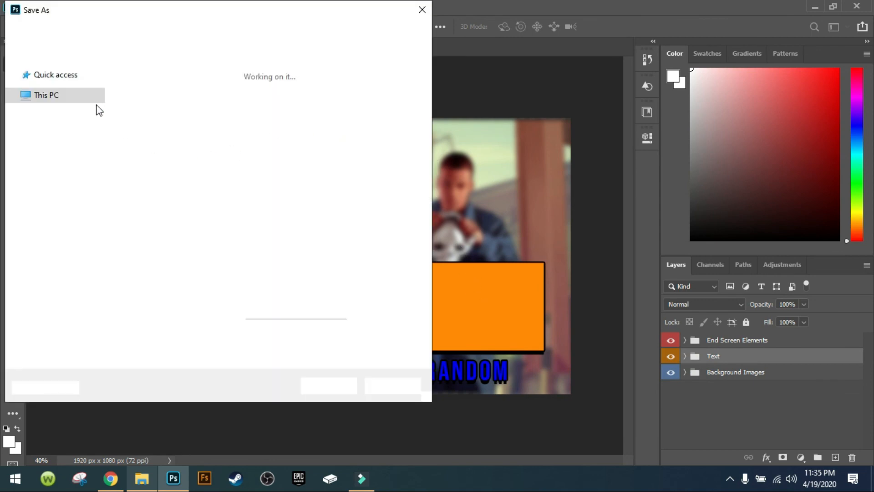
left_click(64, 105)
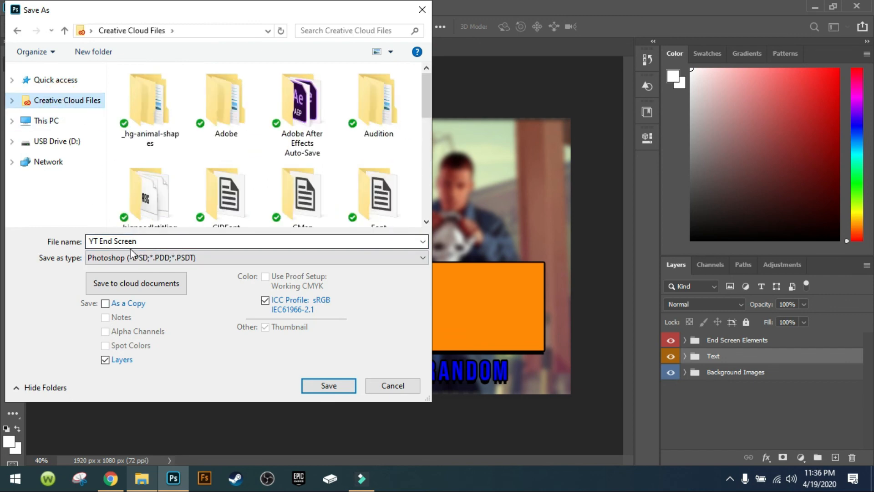
left_click(122, 257)
left_click(101, 357)
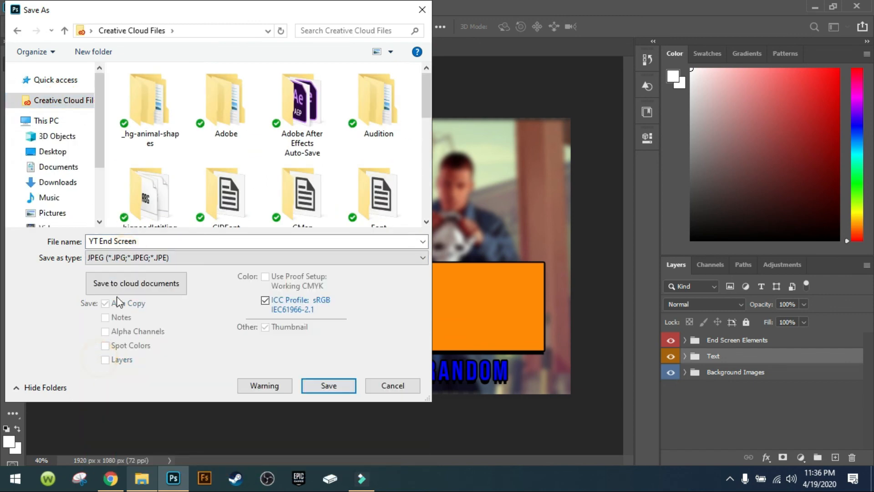
left_click(329, 386)
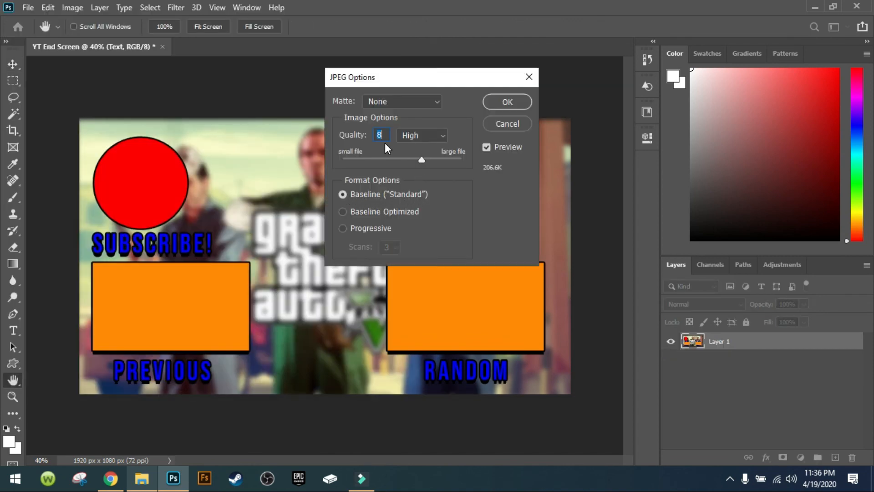
left_click(499, 106)
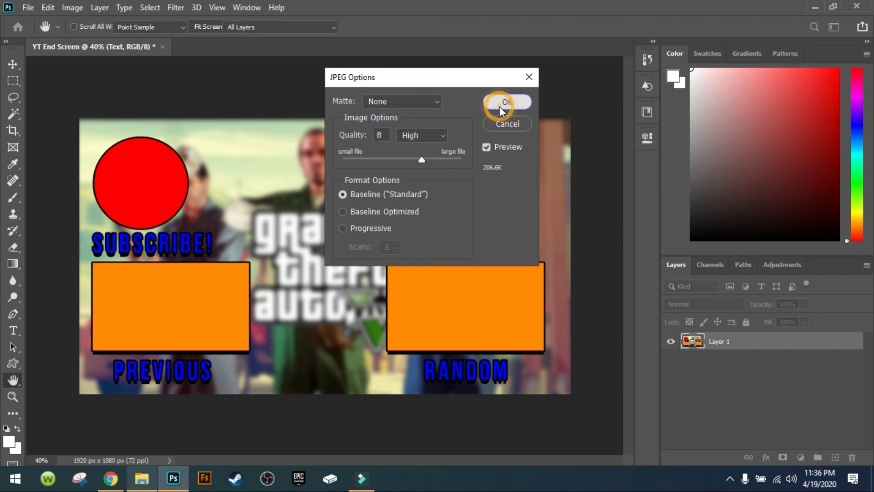